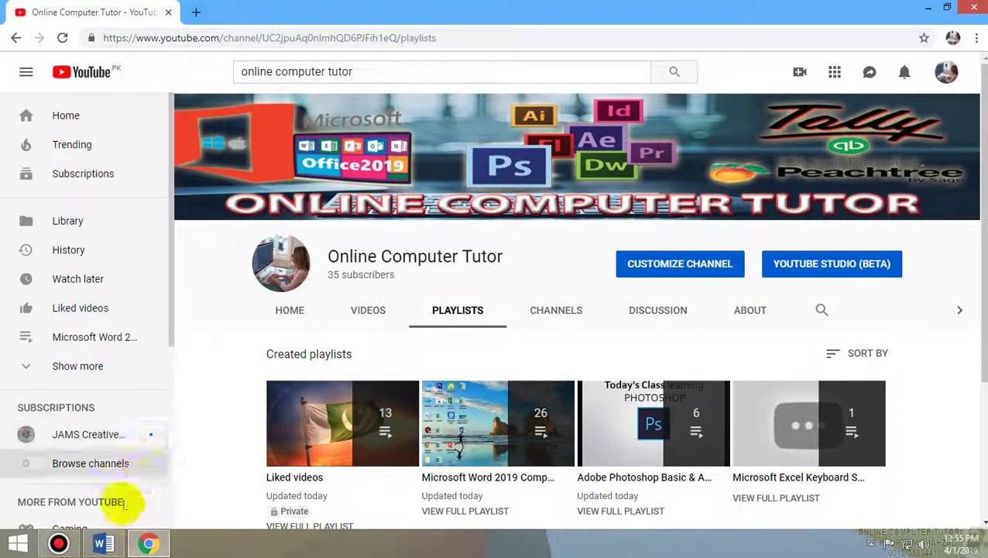
- Switch from the YouTube playlists page to the blank Word document, Document1
left_click(103, 543)
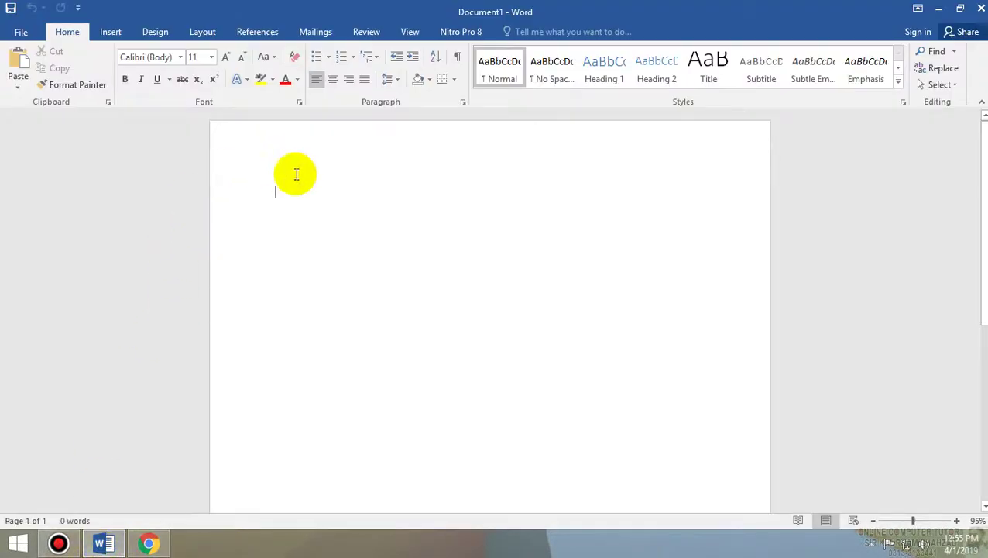
- Show the Review tab and generate five paragraphs of sample text with =rand()
left_click(363, 31)
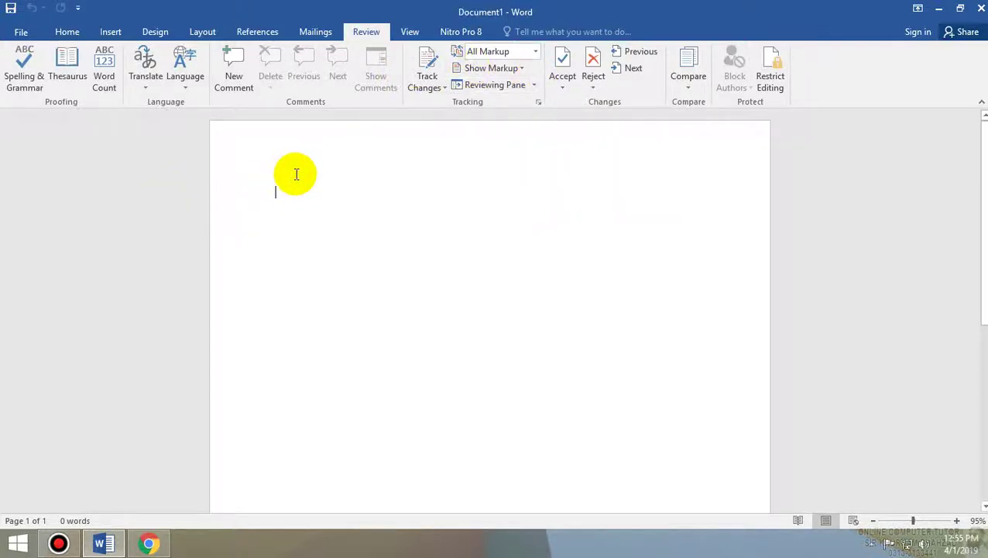
type("=")
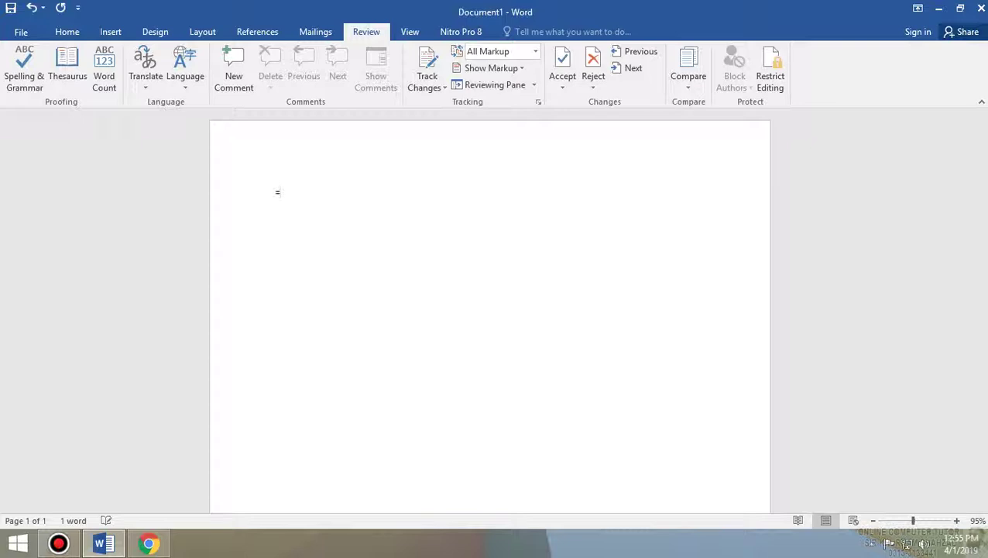
type("rand()")
key("Return")
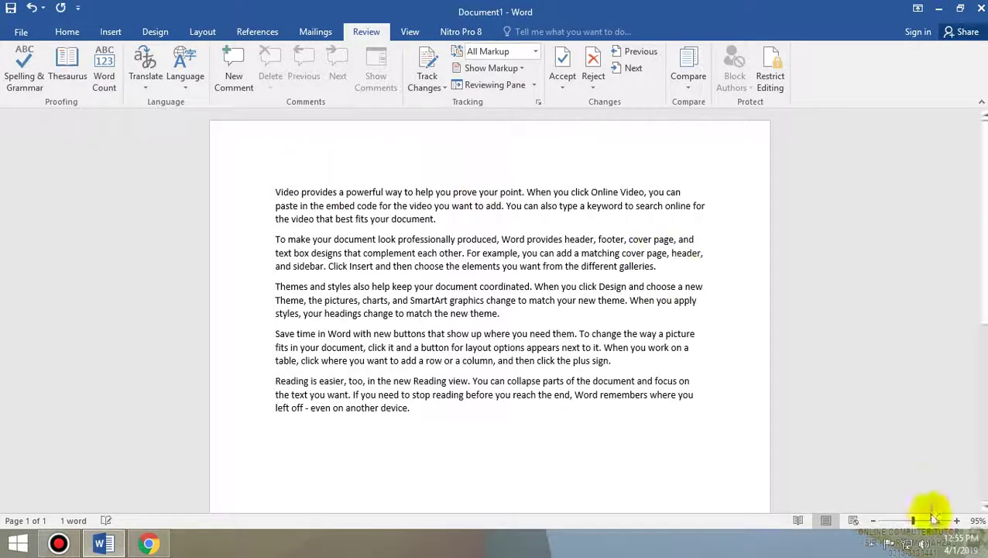
- Zoom the page in to 212%, then back down through 172% to 116%
left_click(930, 521)
scroll(840, 437, "up", 2)
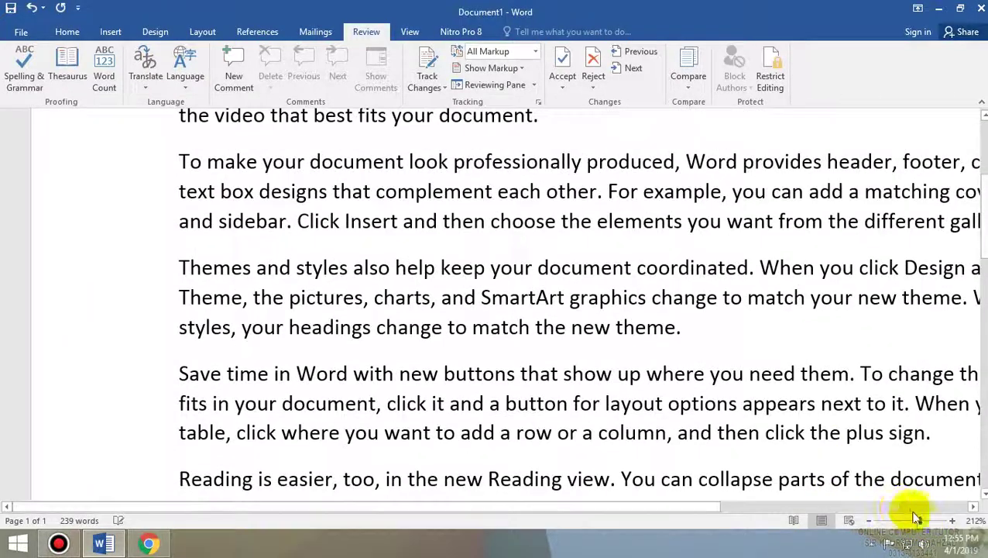
left_click(917, 521)
left_click(911, 520)
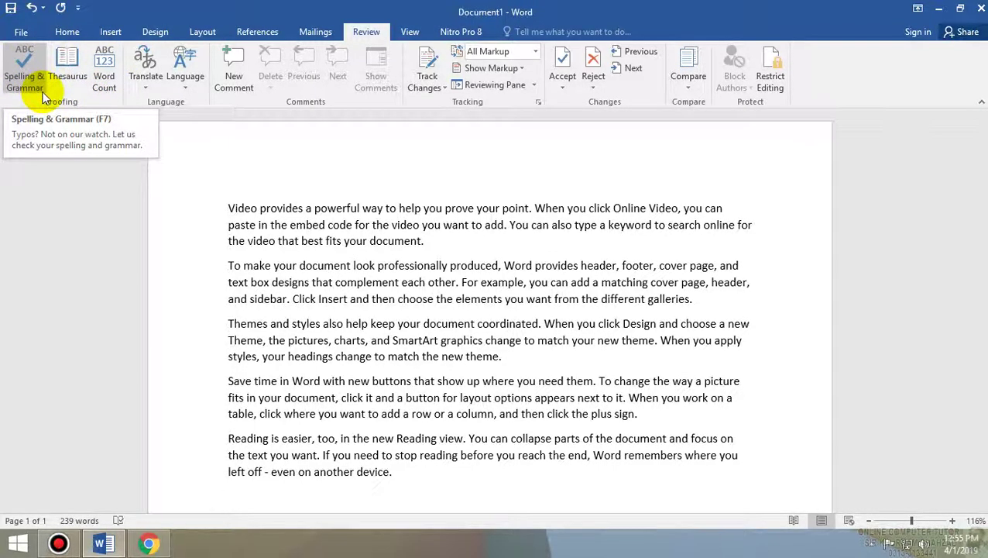
- Run a spelling check, then change the opening 'Video provides' to 'Vide make'
left_click(41, 90)
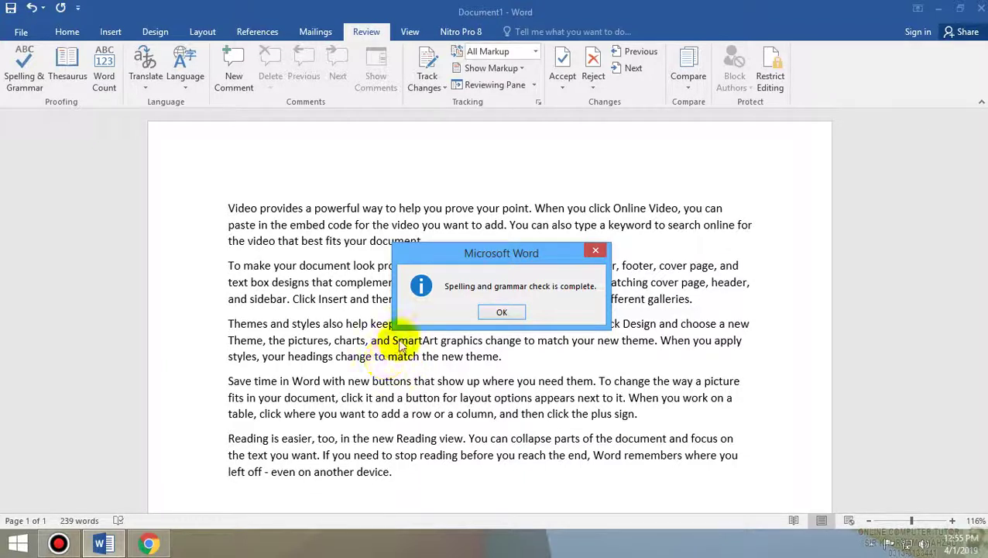
left_click(501, 315)
left_click(255, 208)
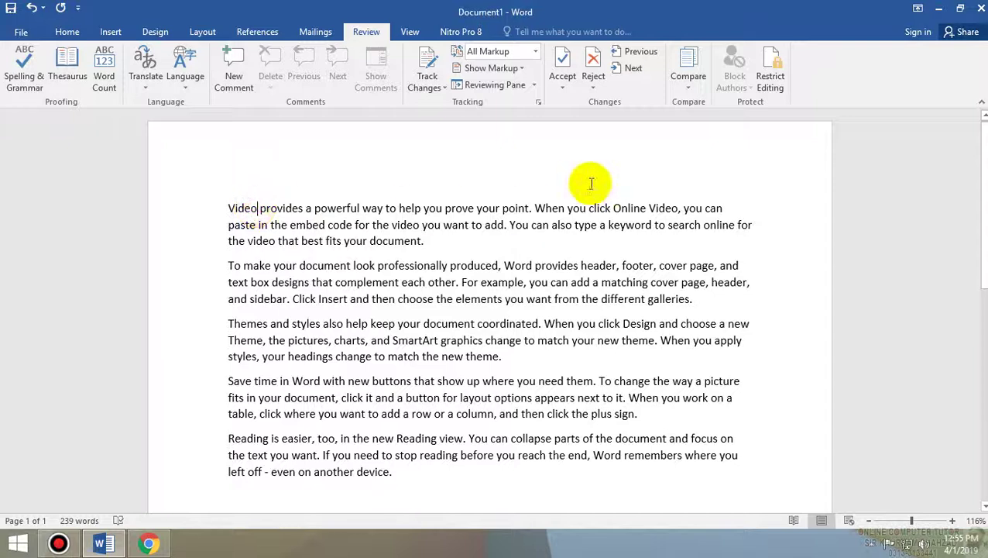
key("BackSpace")
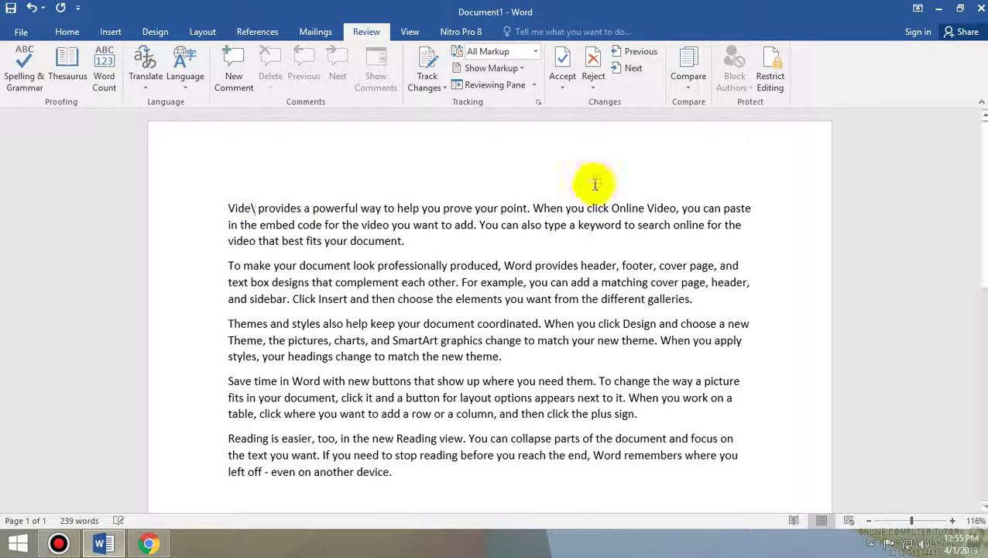
key("BackSpace")
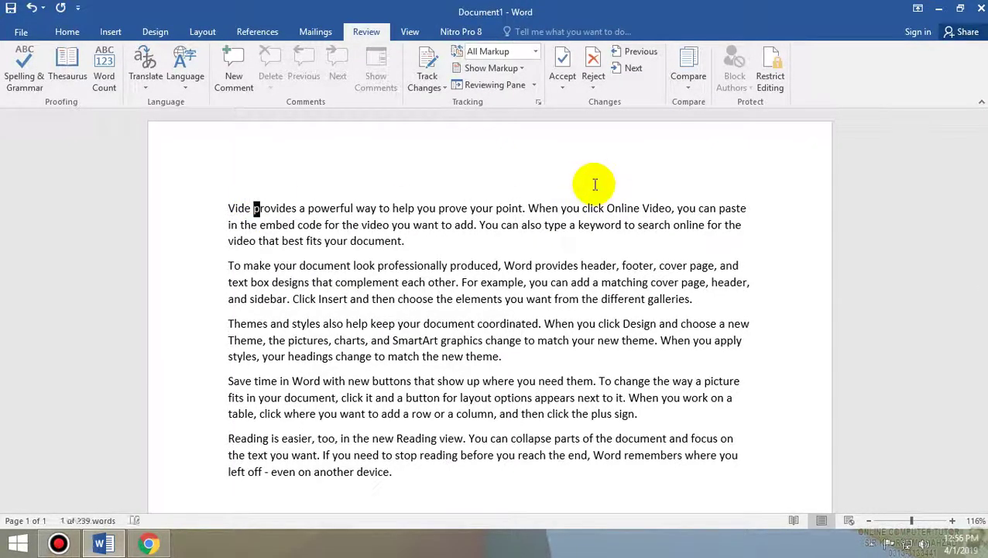
type("make")
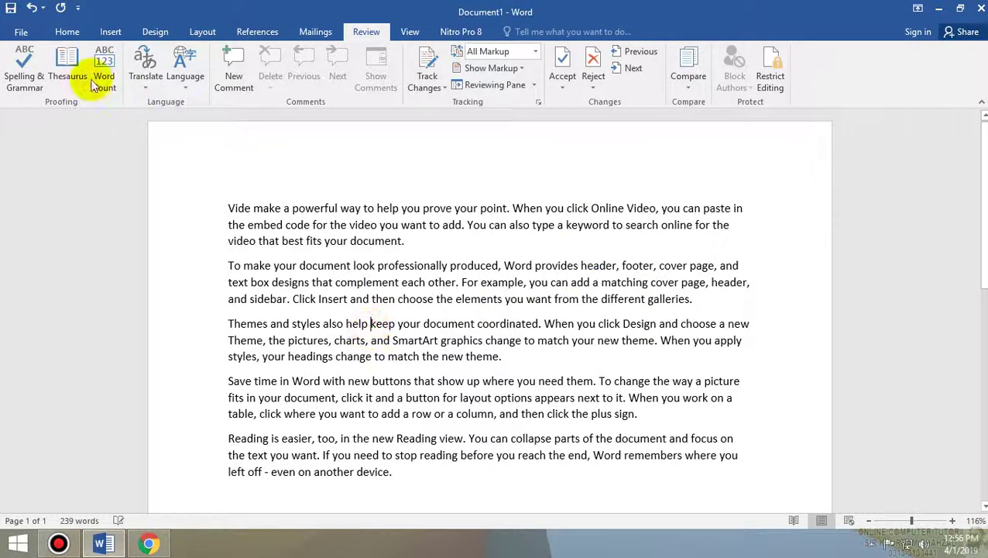
- Recheck spelling and grammar, then bring up the Save As options
left_click(23, 71)
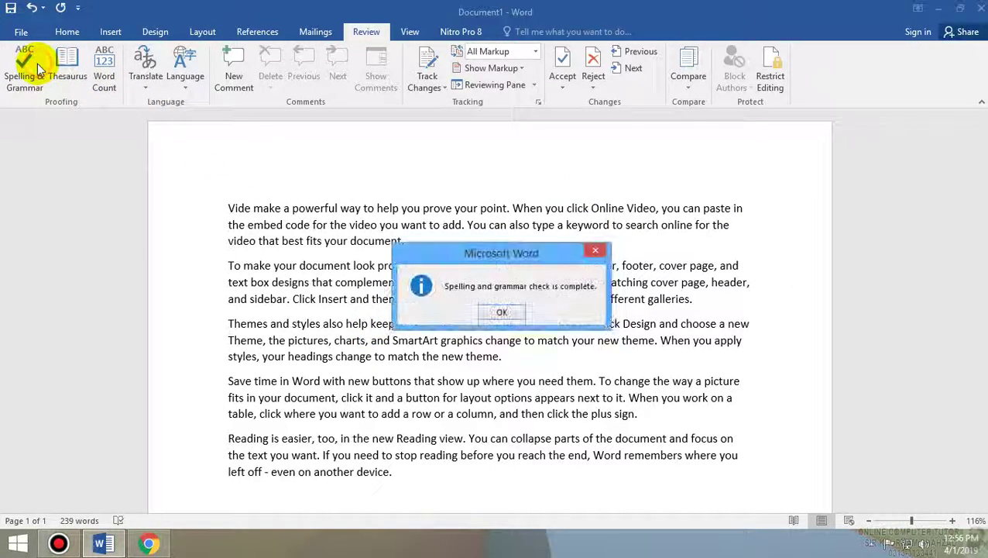
left_click(500, 314)
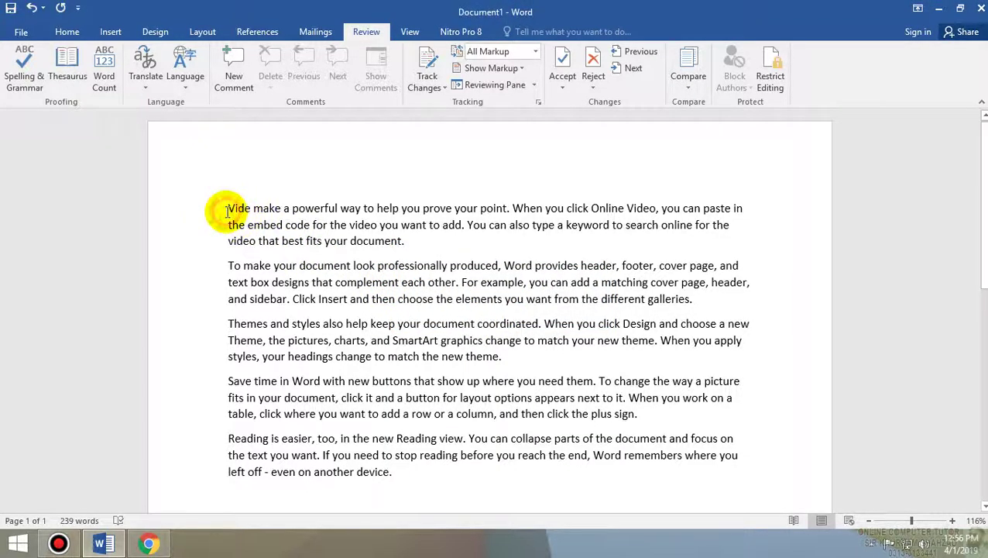
key("ctrl+s")
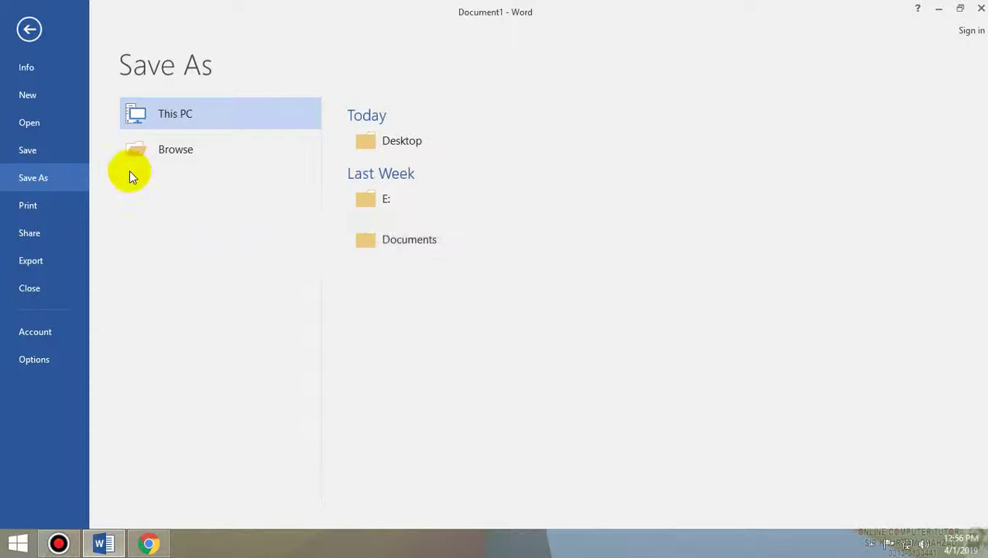
- Save the document to the Desktop under its suggested first-sentence name
left_click(148, 143)
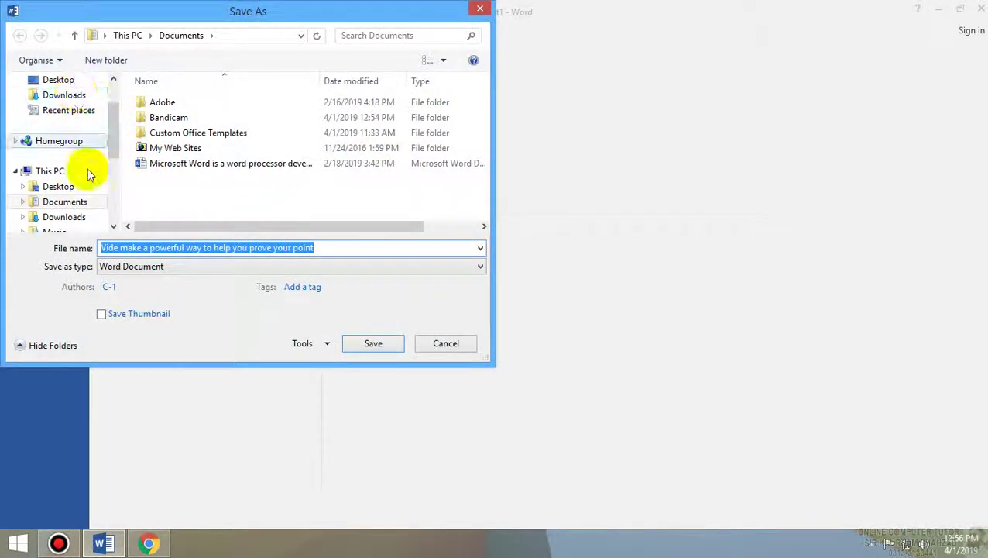
left_click(60, 187)
left_click(362, 343)
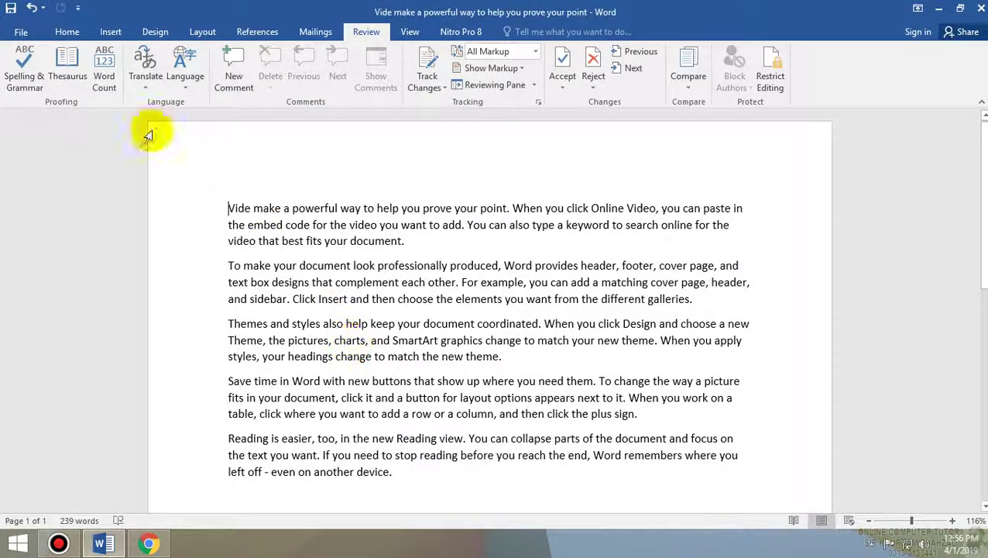
- Run a spelling check, misspell the first word as 'Videa', and check spelling again
left_click(24, 66)
left_click(503, 308)
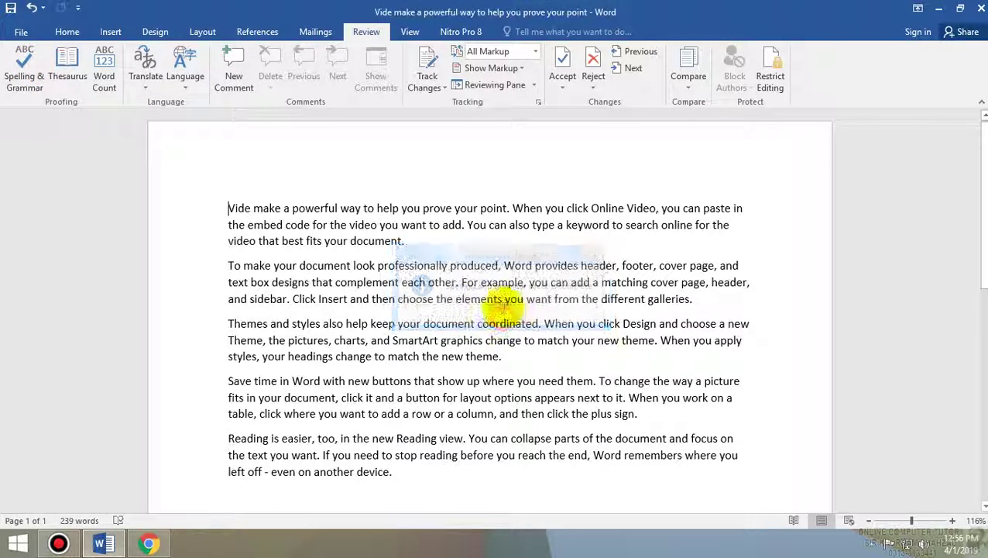
double_click(244, 208)
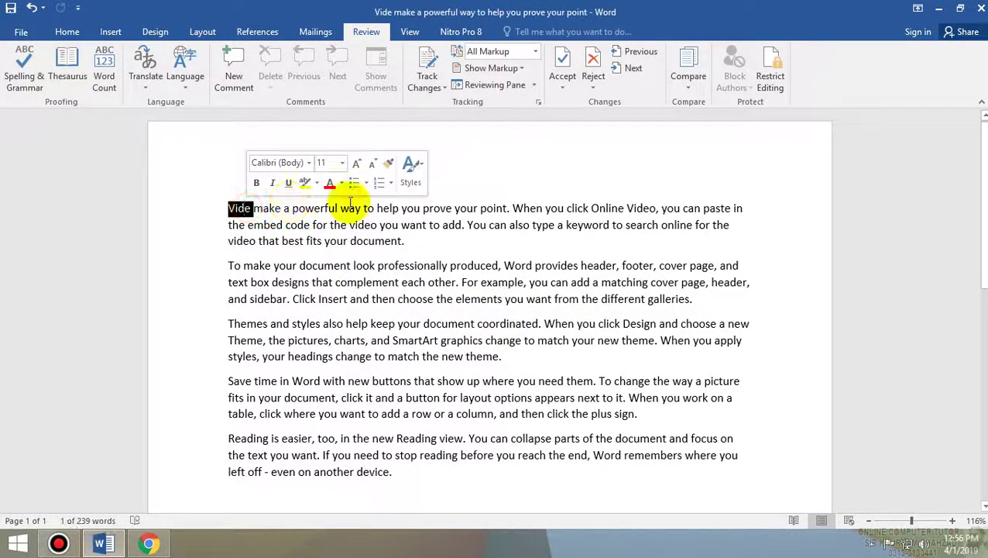
left_click(261, 200)
left_click(251, 208)
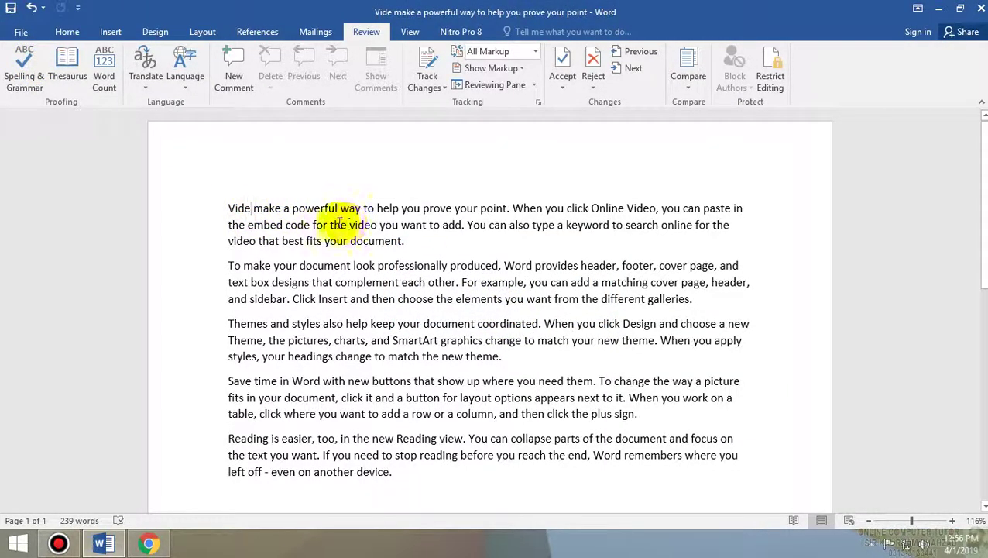
type("a")
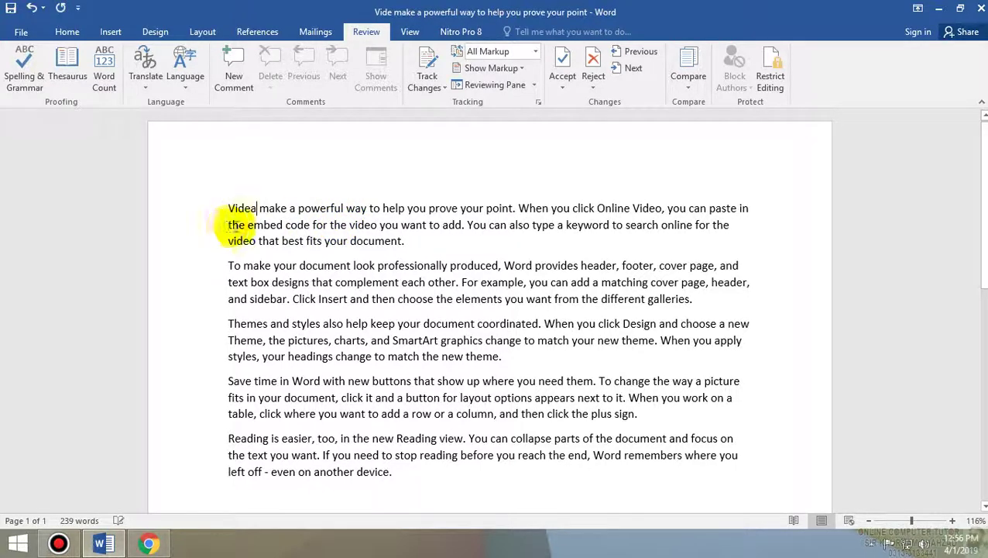
left_click(24, 77)
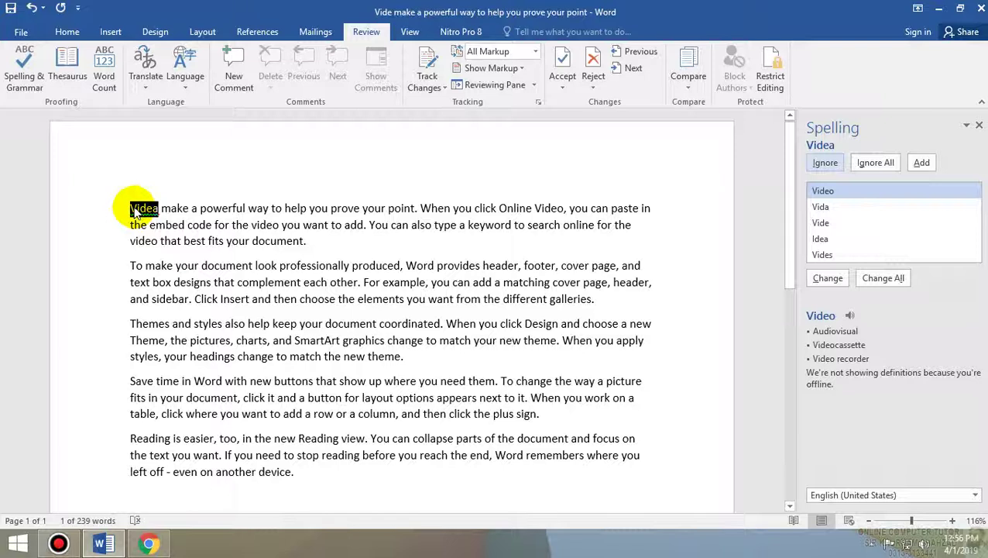
- Resume the spelling check and replace 'Videa' with the suggestion 'Video'
left_click(168, 212)
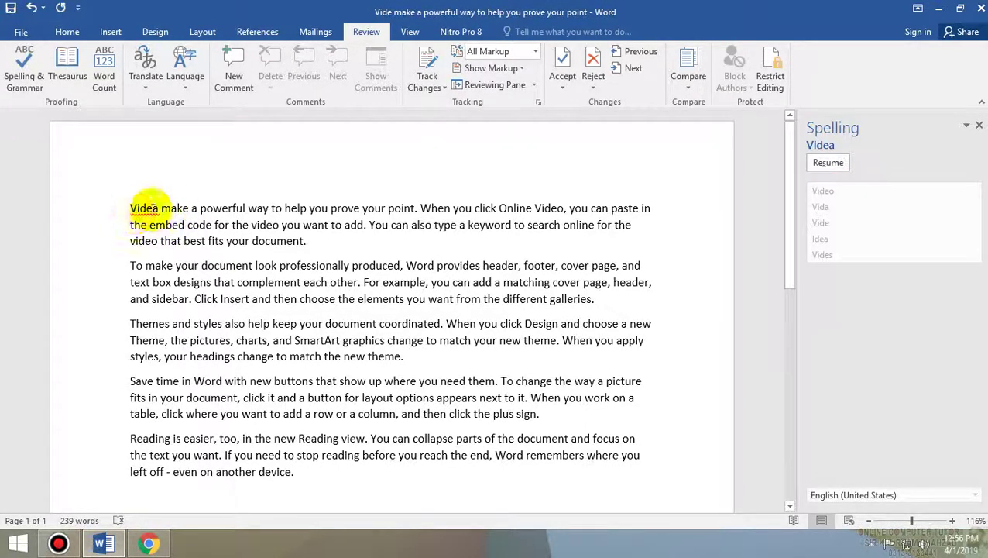
left_click(149, 206)
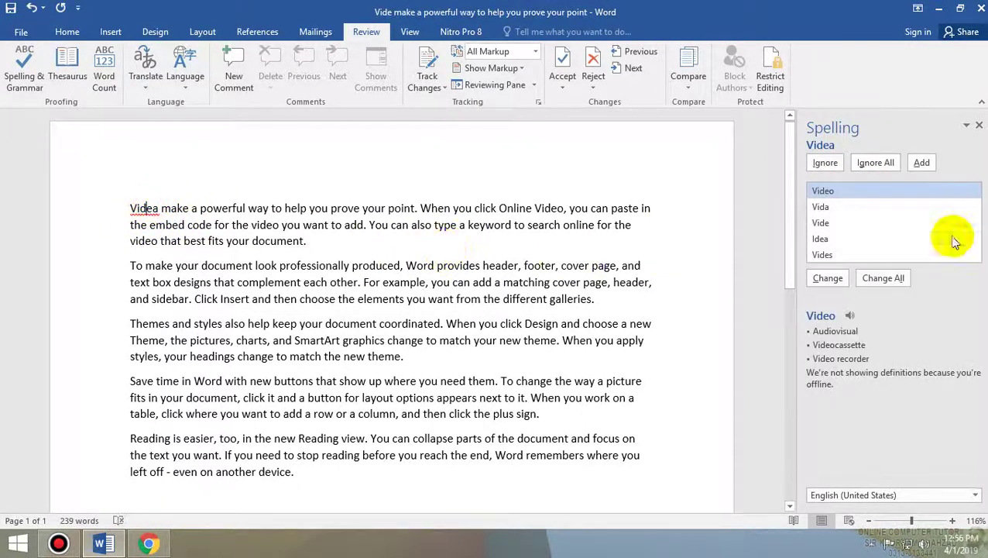
scroll(843, 199, "down", 1)
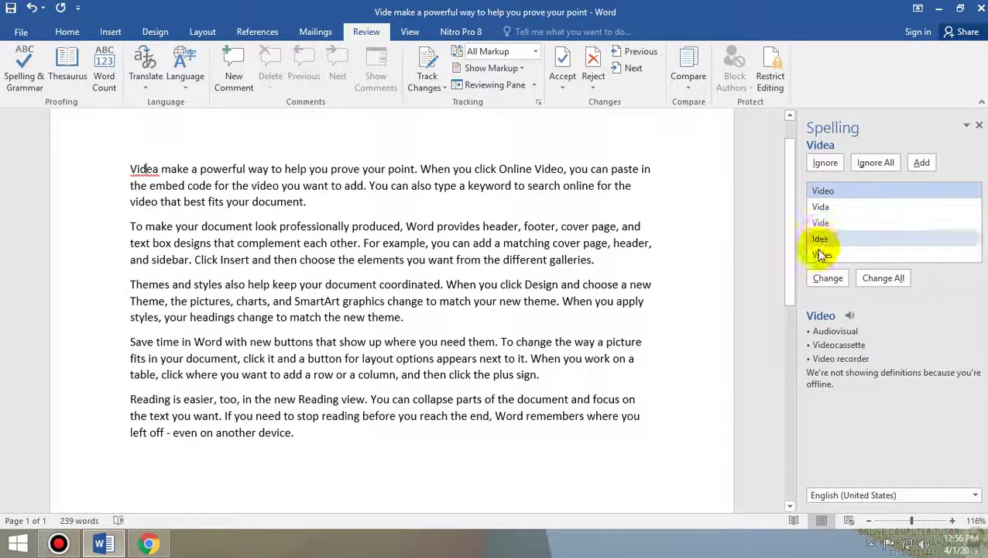
double_click(824, 191)
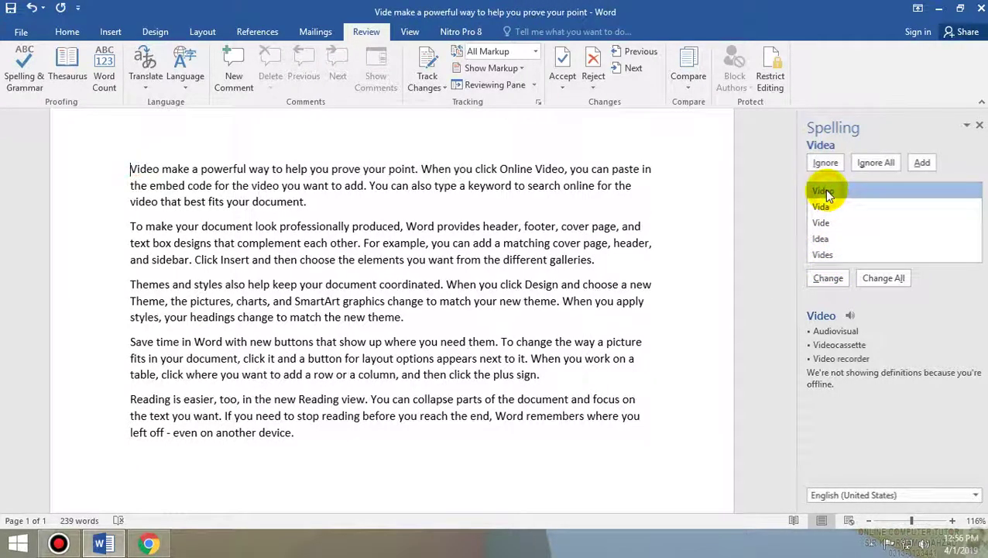
left_click(503, 310)
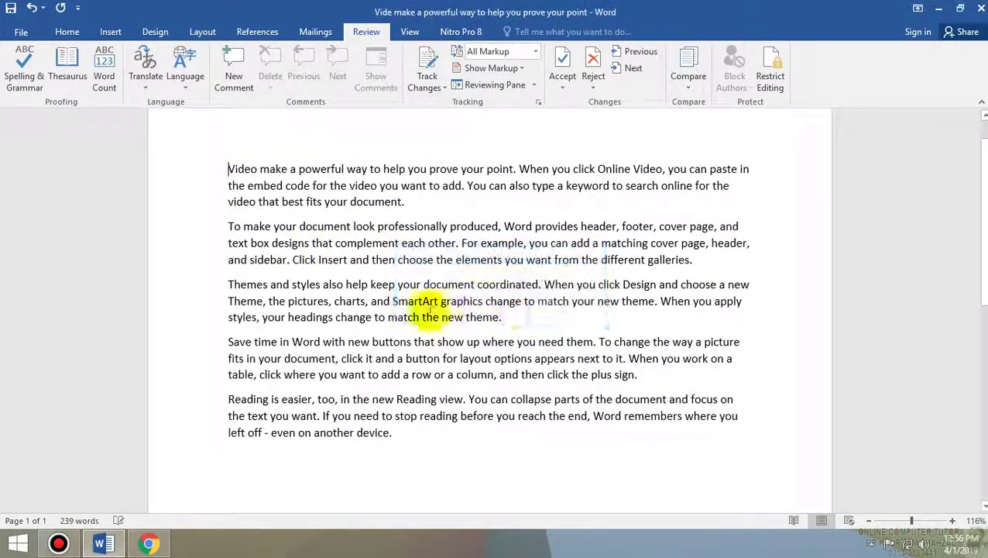
- Change 'a' to 'that' so the line reads 'Video make that powerful way', then recheck spelling
triple_click(288, 170)
type("th")
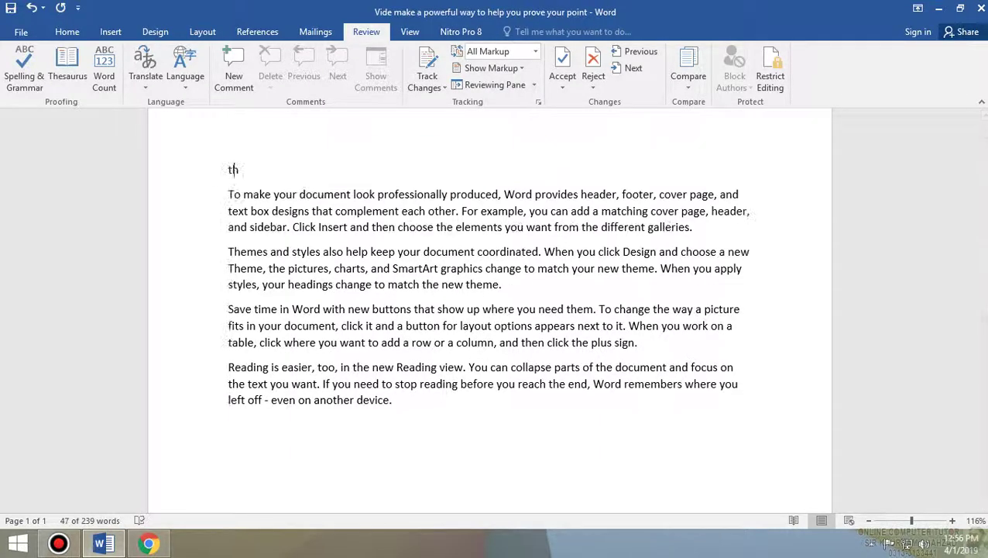
type("at")
key("ctrl+z")
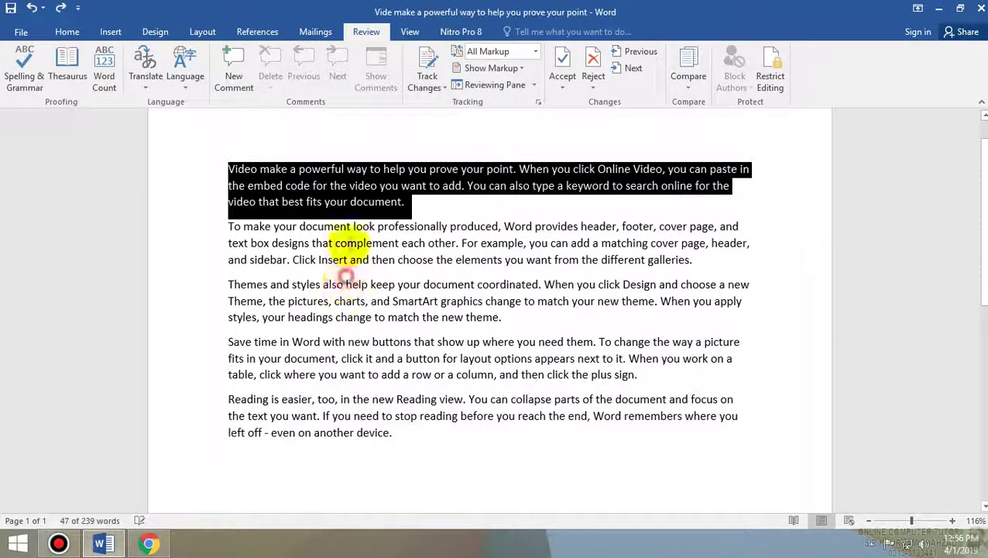
left_click(348, 259)
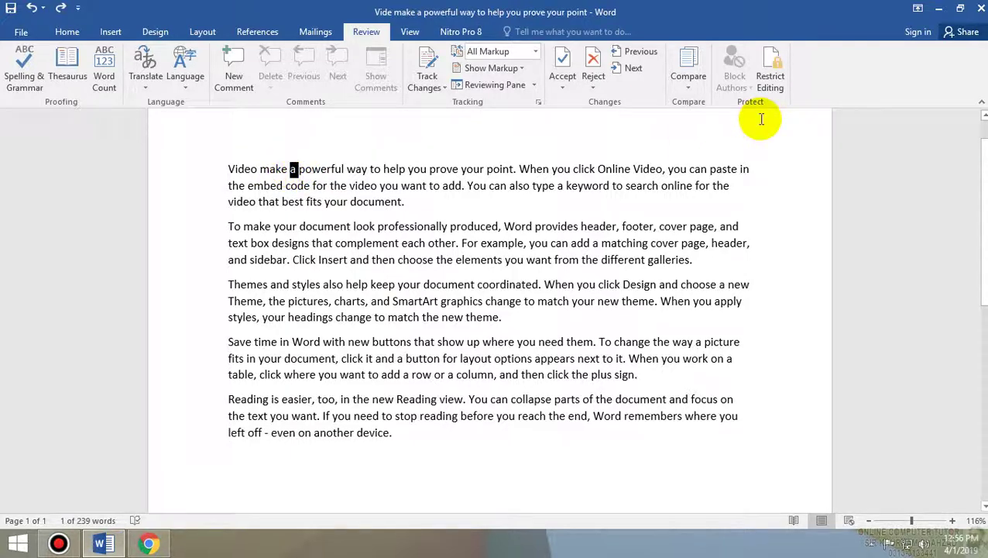
type("that")
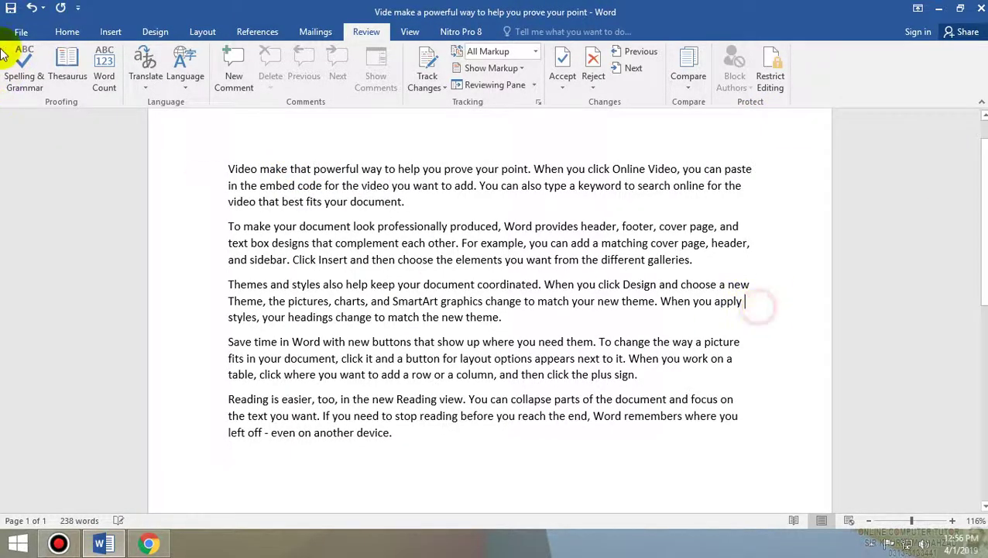
left_click(22, 74)
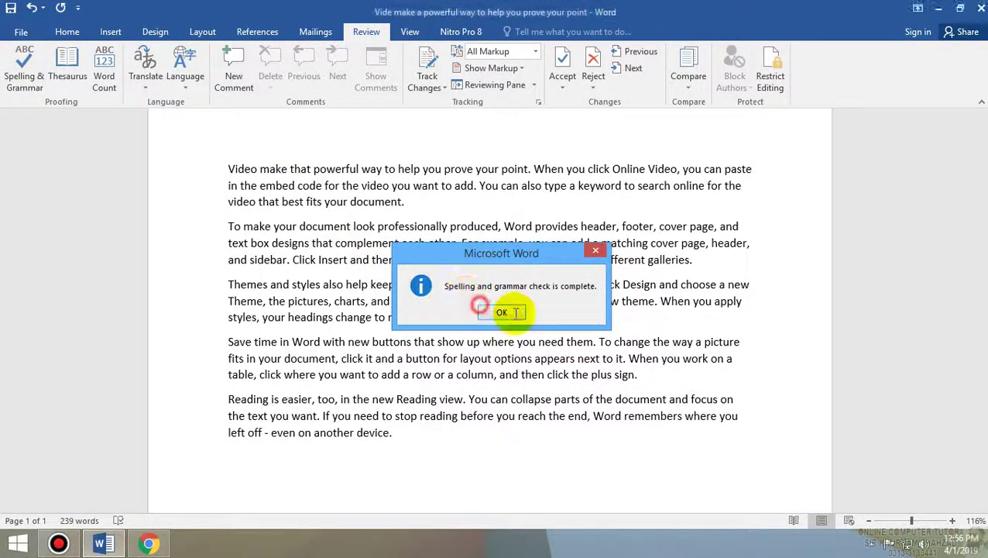
left_click(502, 312)
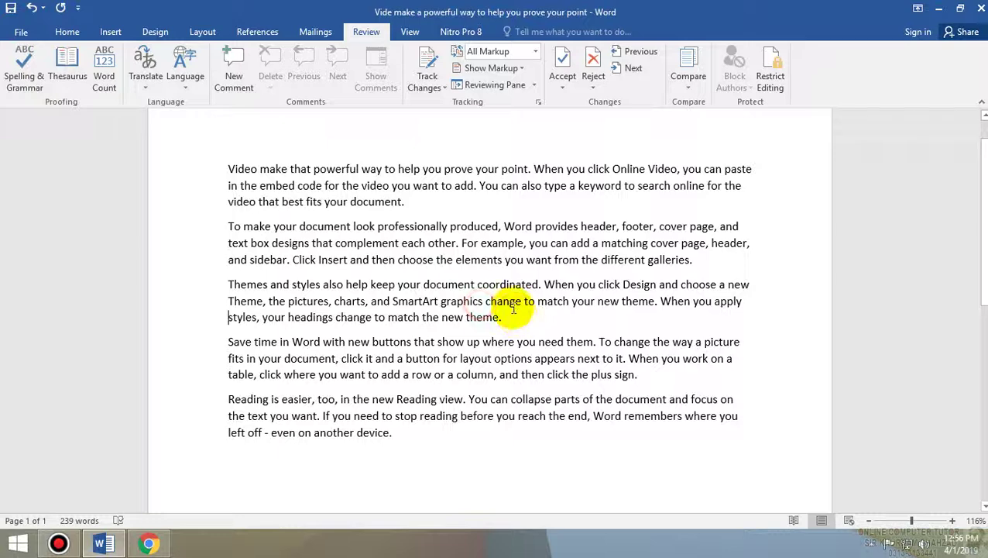
- Open the Thesaurus and look up a selected passage from paragraph two
left_click(68, 79)
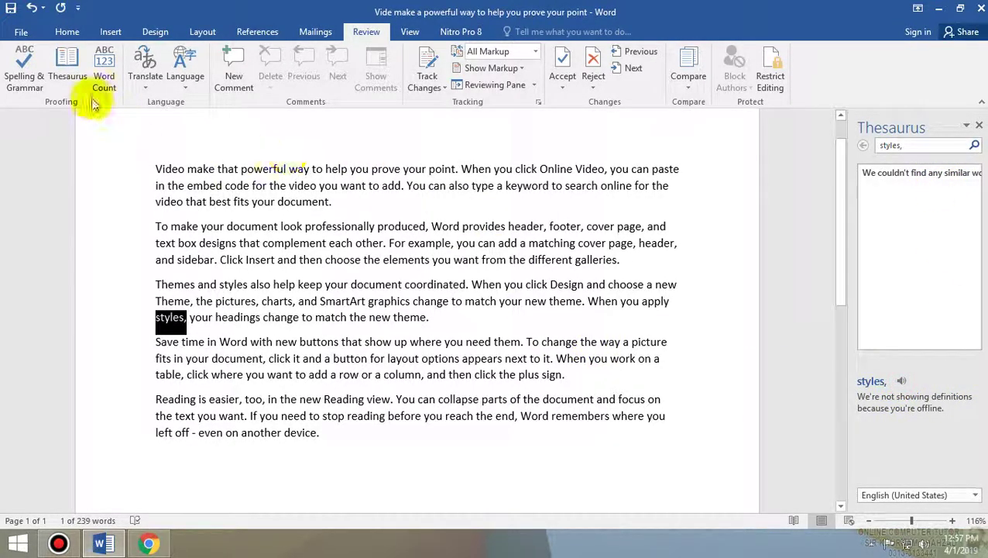
left_click_drag(245, 260, 155, 243)
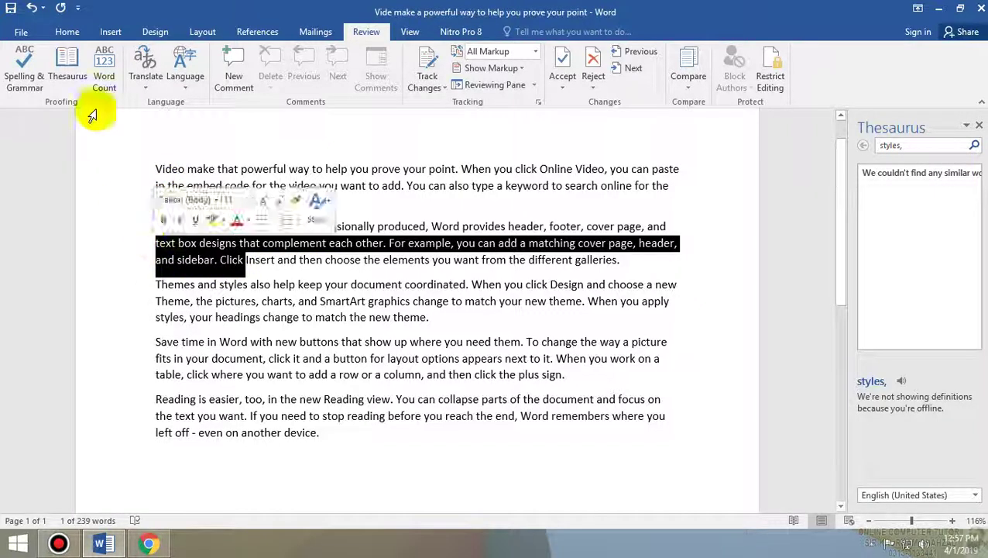
left_click(67, 66)
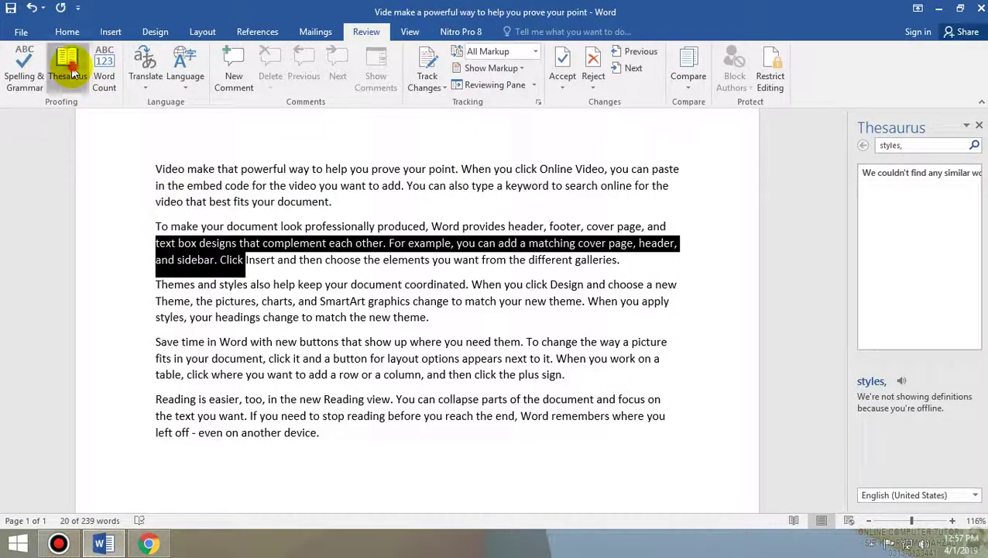
left_click(219, 169)
- Look up synonyms for 'To', then follow 'Toward' through to 'In the direction of'
left_click_drag(160, 226, 170, 226)
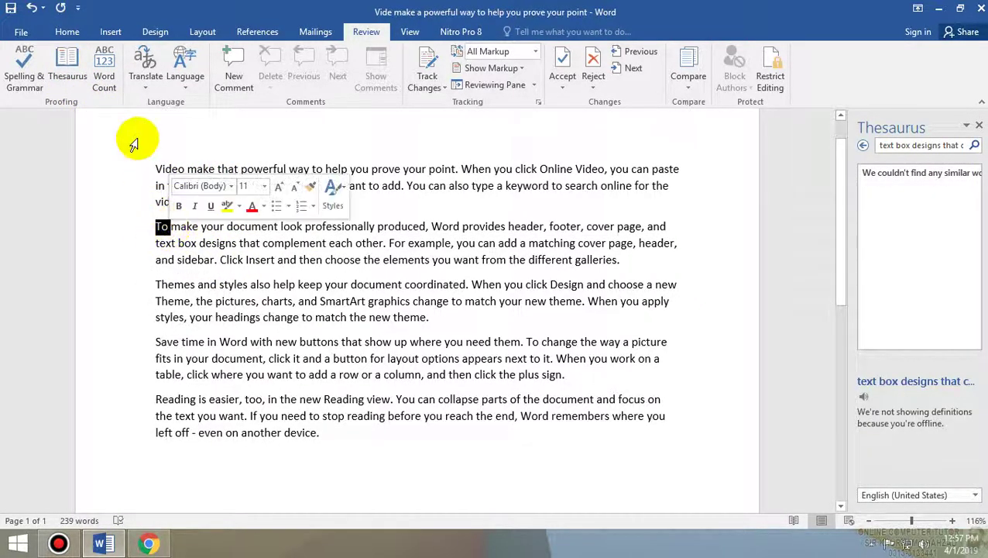
left_click(67, 66)
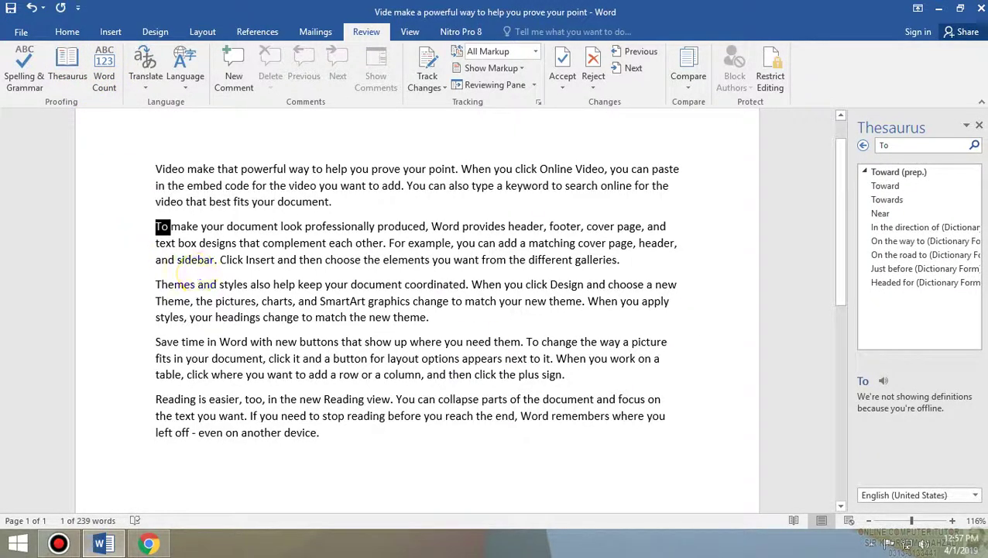
left_click(885, 186)
left_click(902, 214)
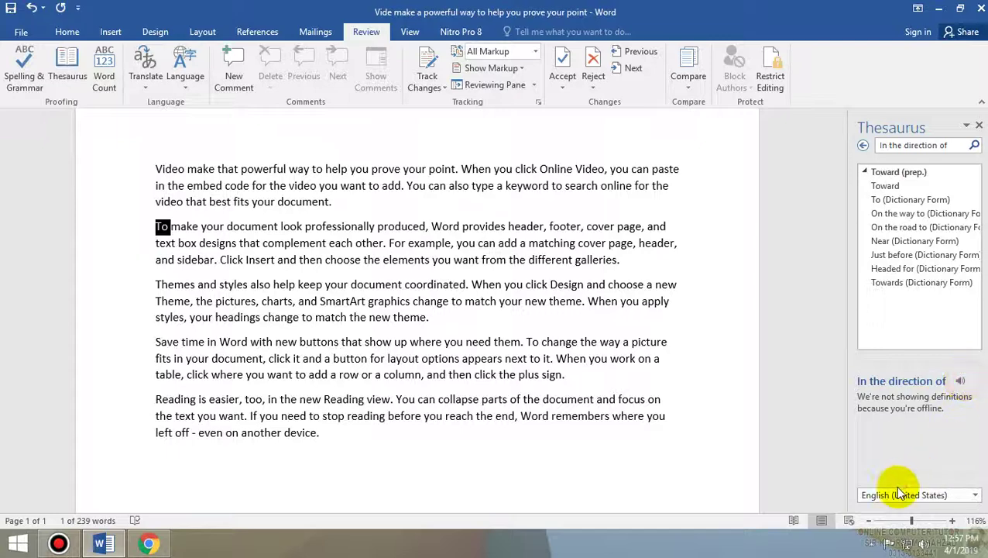
left_click(291, 220)
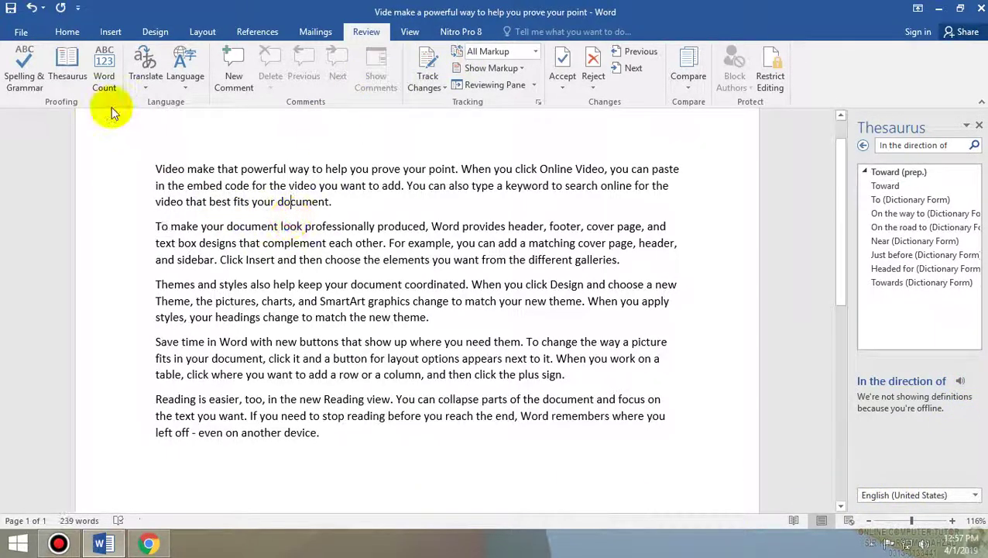
- Check the word count (239 words, 1,296 characters) and browse the Translate and Language menus
left_click(104, 76)
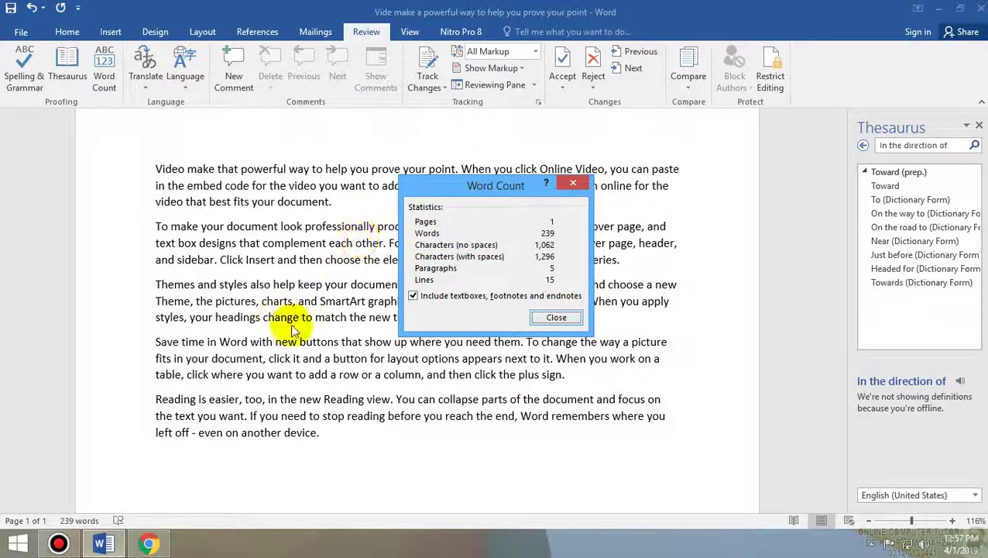
left_click(577, 318)
left_click(145, 76)
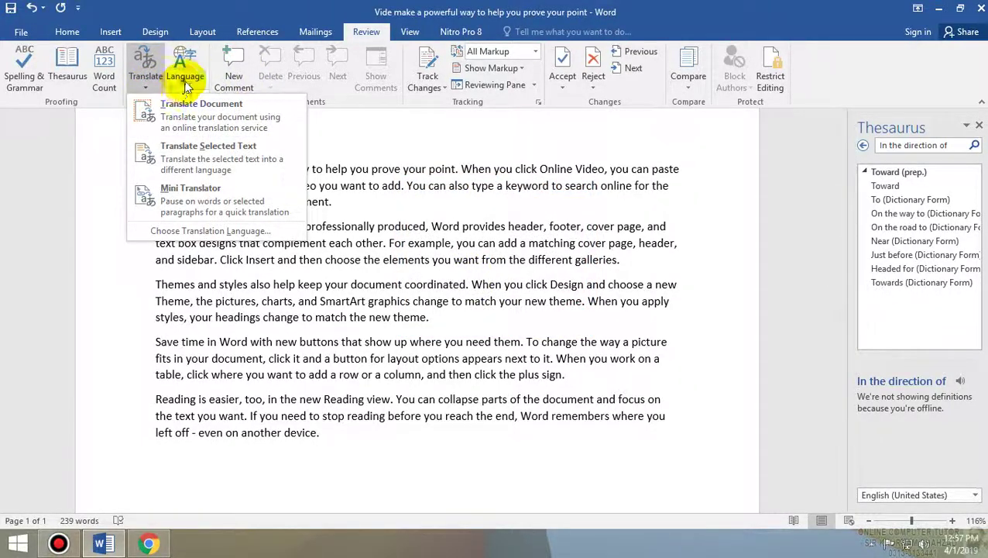
left_click(185, 81)
left_click(233, 222)
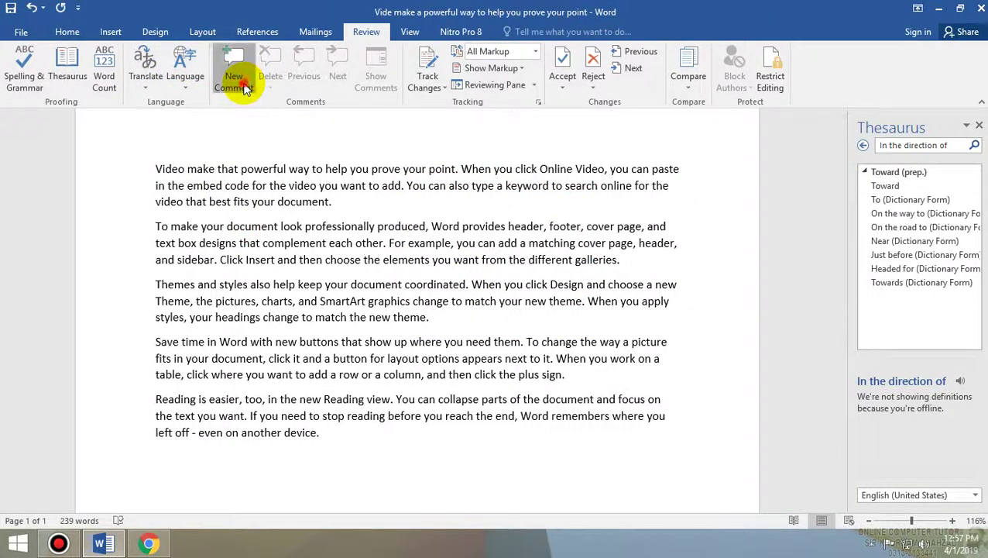
- Add and undo a new comment, close the Thesaurus pane, and open the Track Changes options
left_click(242, 86)
key("ctrl+z")
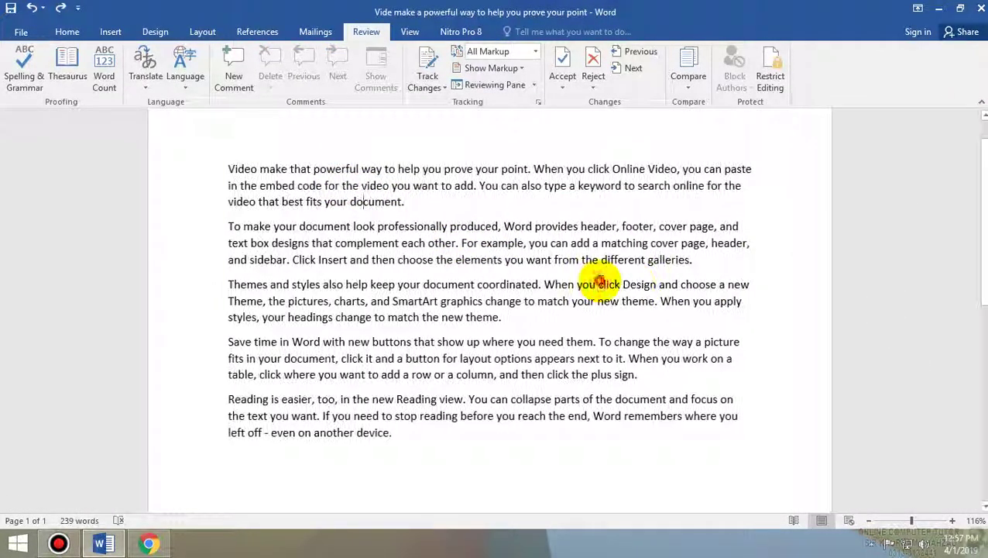
left_click(598, 284)
left_click(445, 89)
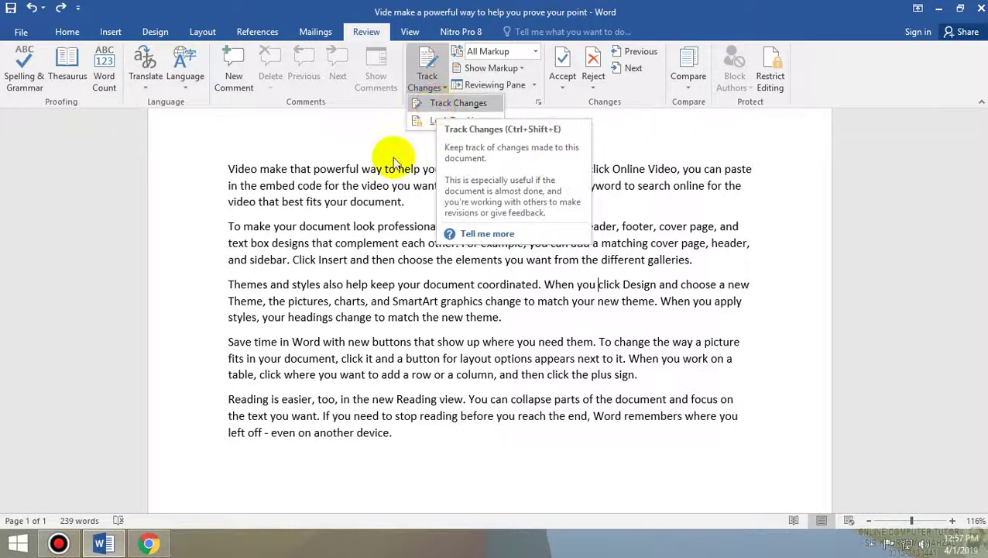
left_click(438, 107)
scroll(655, 448, "up", 1)
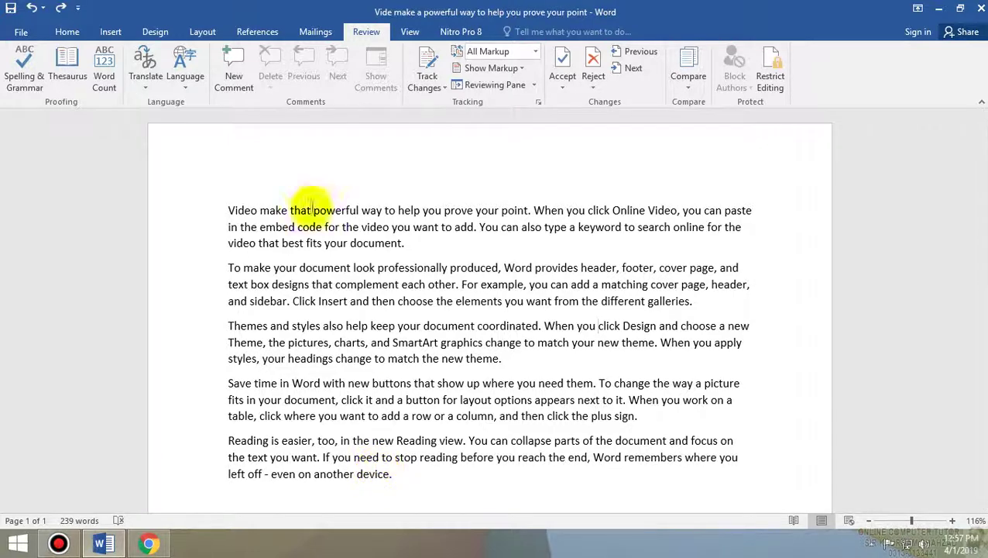
left_click(21, 31)
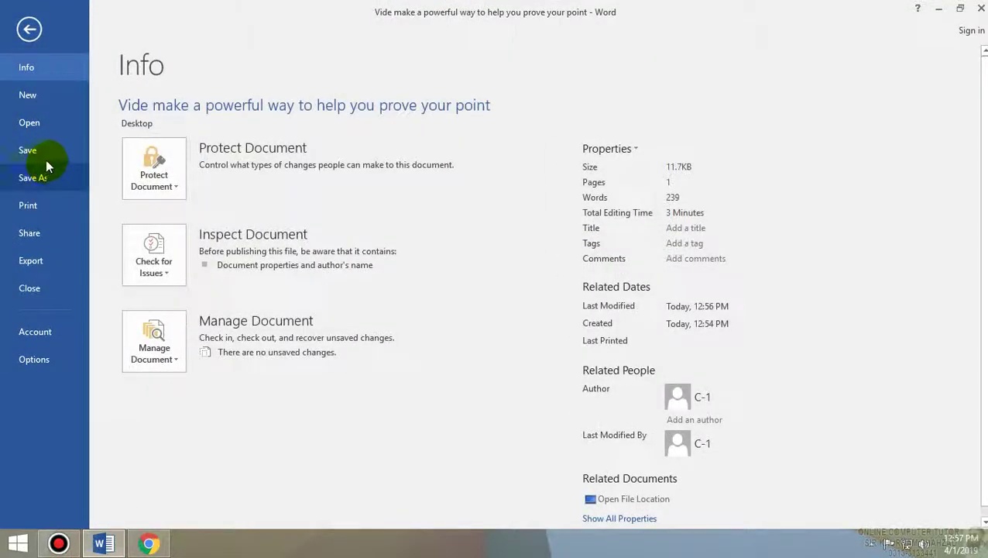
left_click(29, 28)
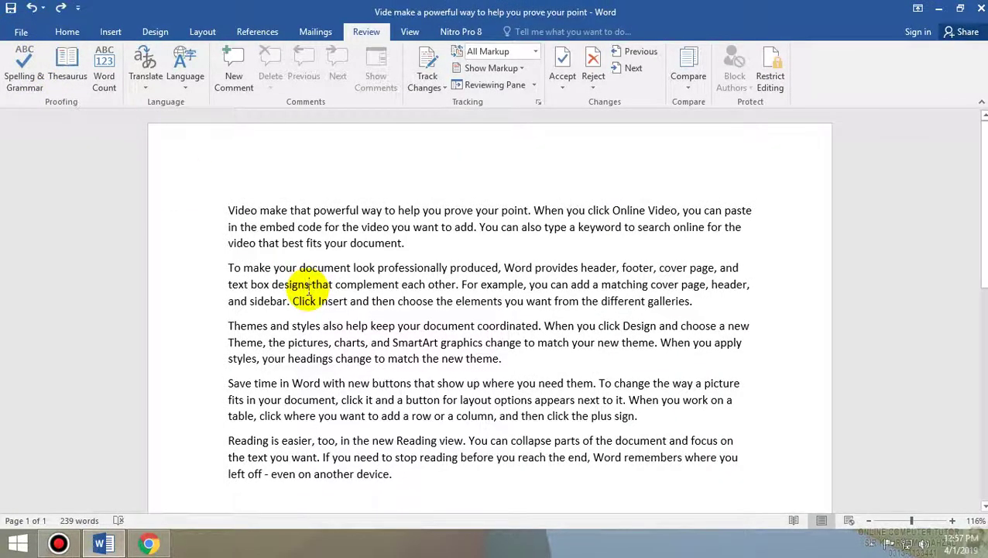
left_click(309, 285)
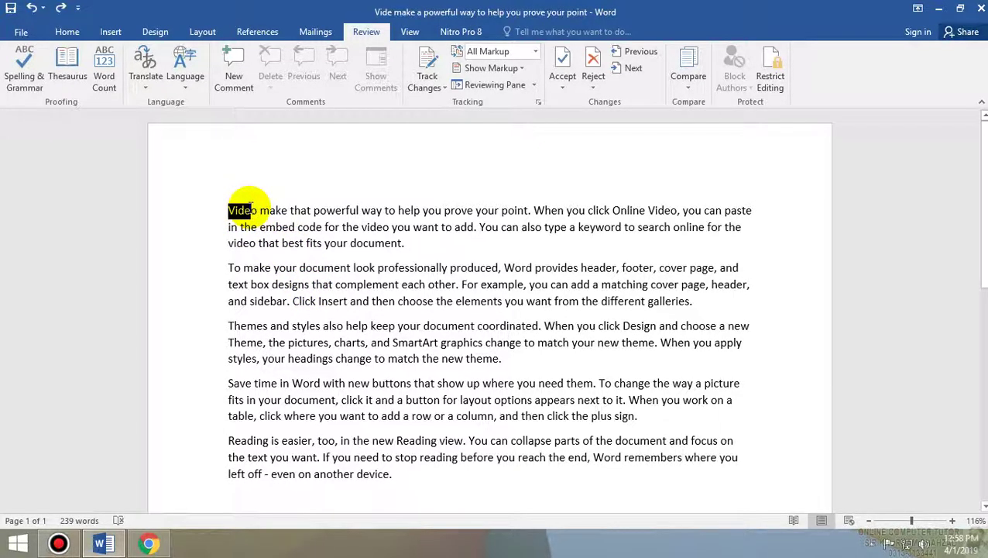
left_click_drag(250, 205, 339, 220)
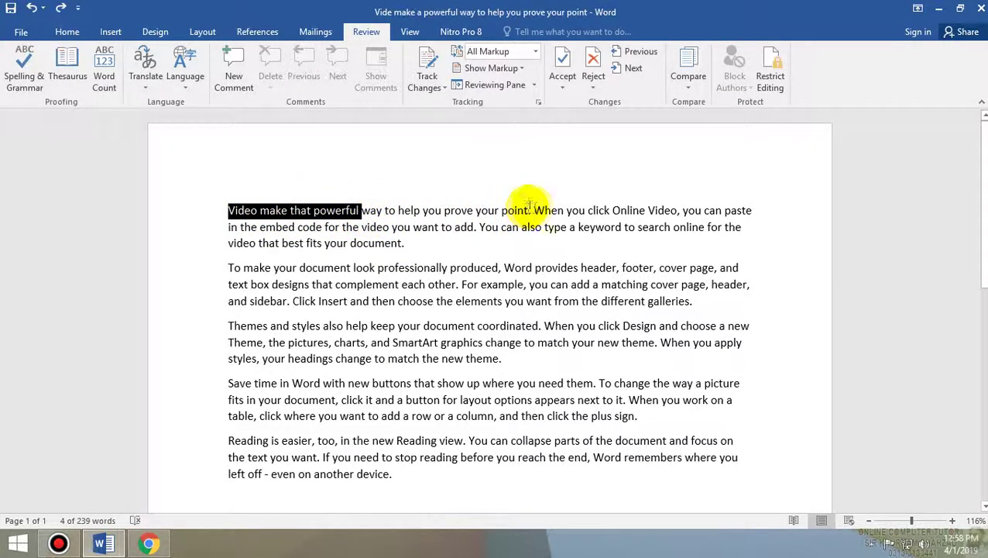
left_click_drag(530, 208, 233, 220)
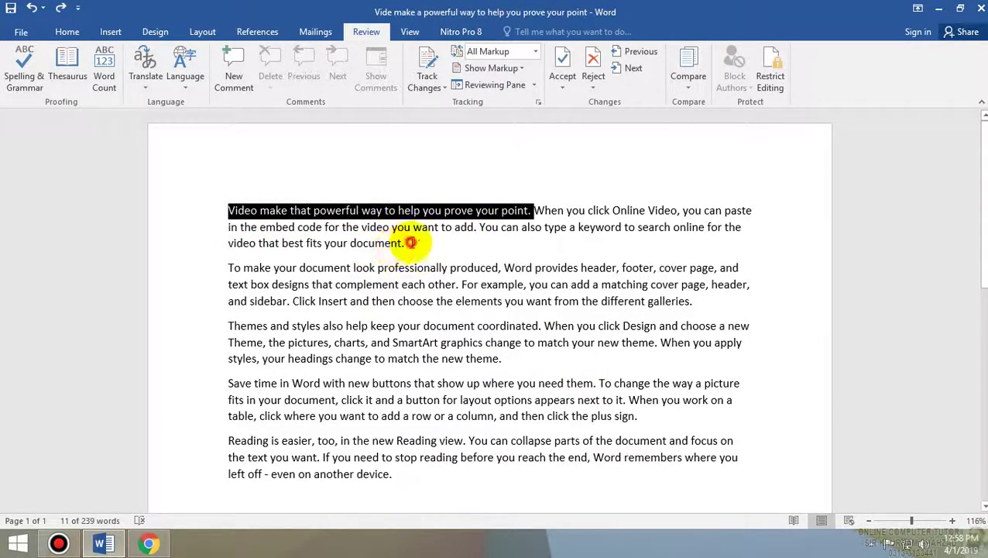
left_click_drag(409, 243, 352, 239)
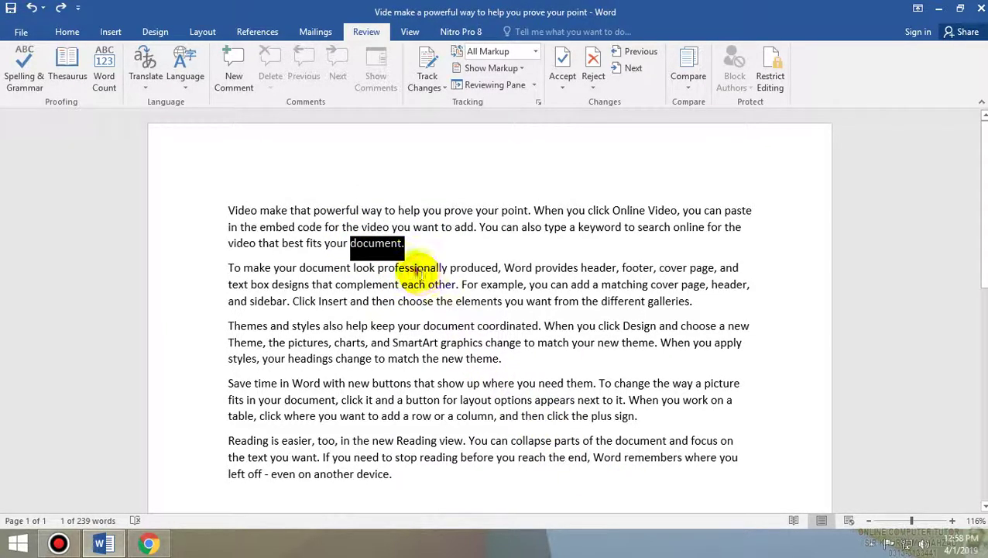
left_click_drag(386, 268, 462, 268)
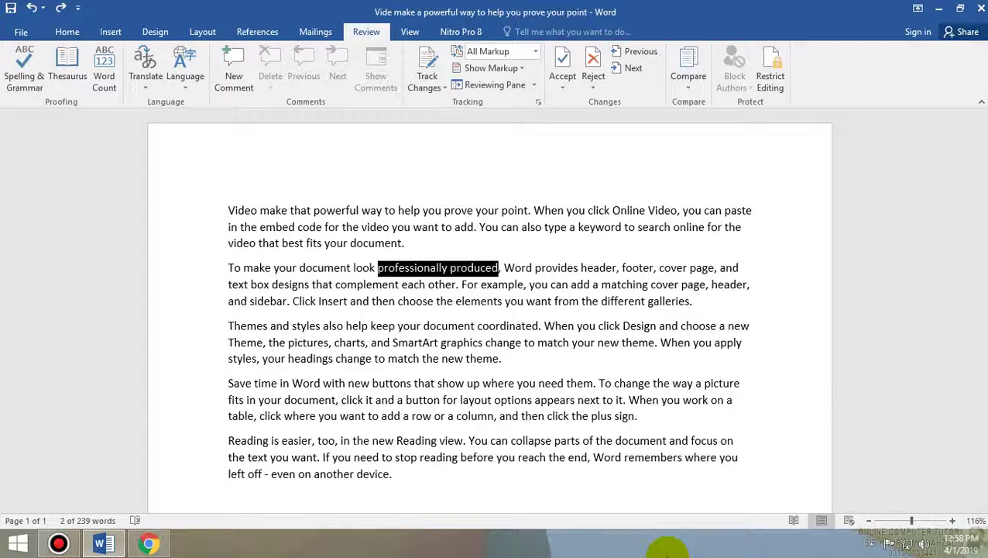
left_click(519, 416)
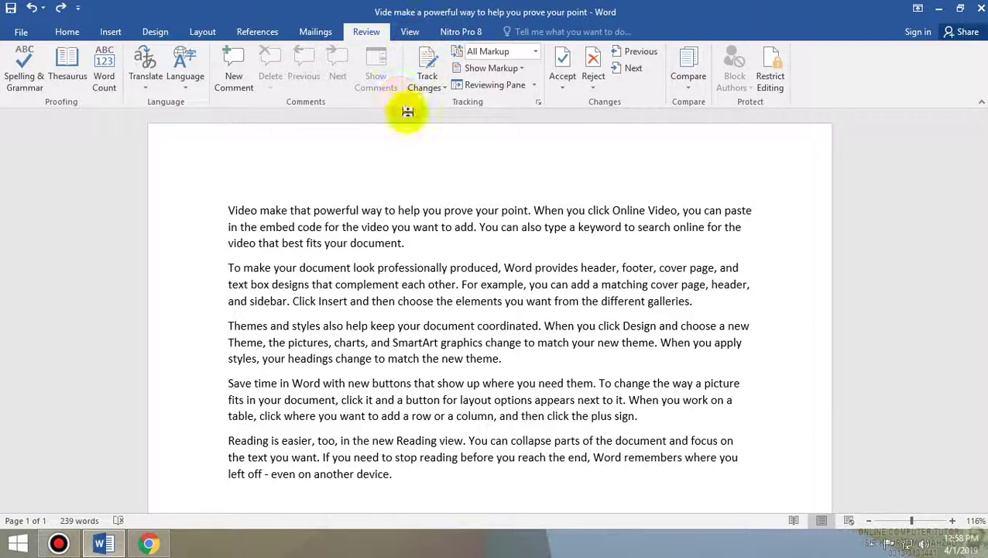
- Turn on Track Changes and make the first sentence bold
left_click(430, 66)
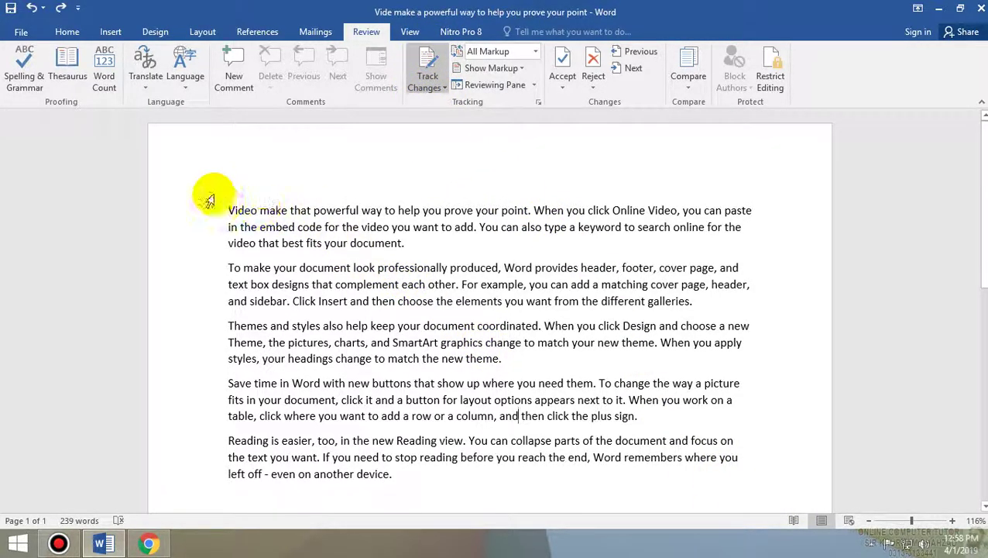
left_click_drag(227, 209, 525, 206)
key("ctrl+b")
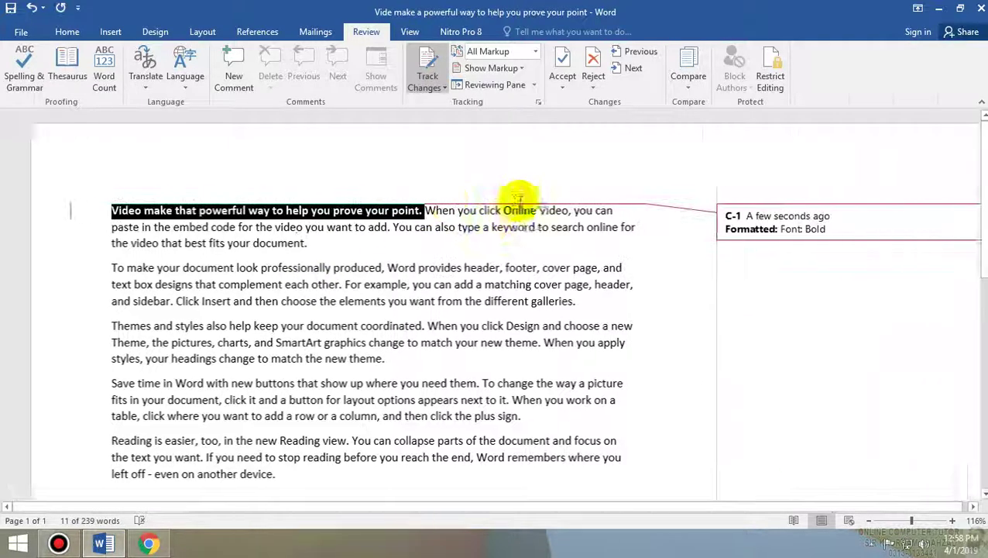
left_click(781, 256)
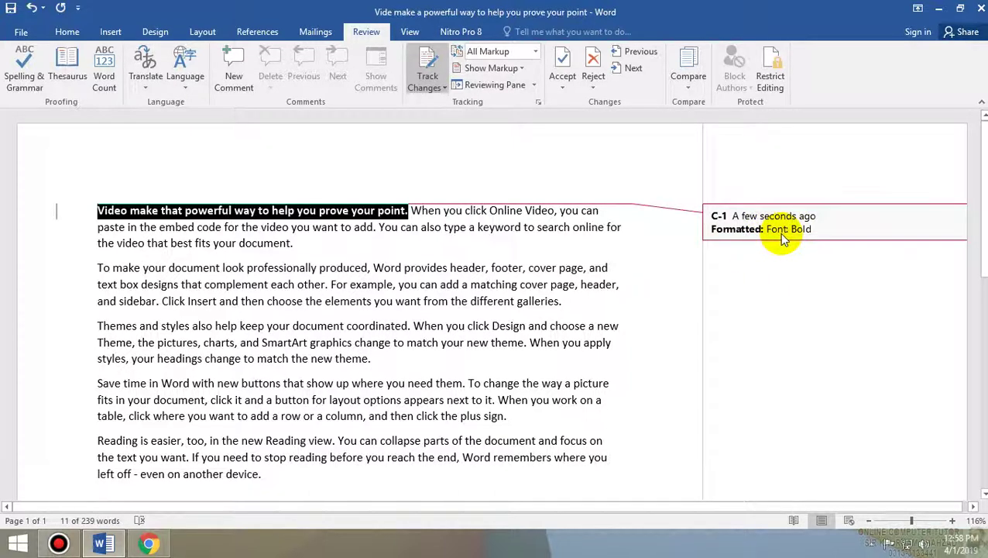
left_click(325, 265)
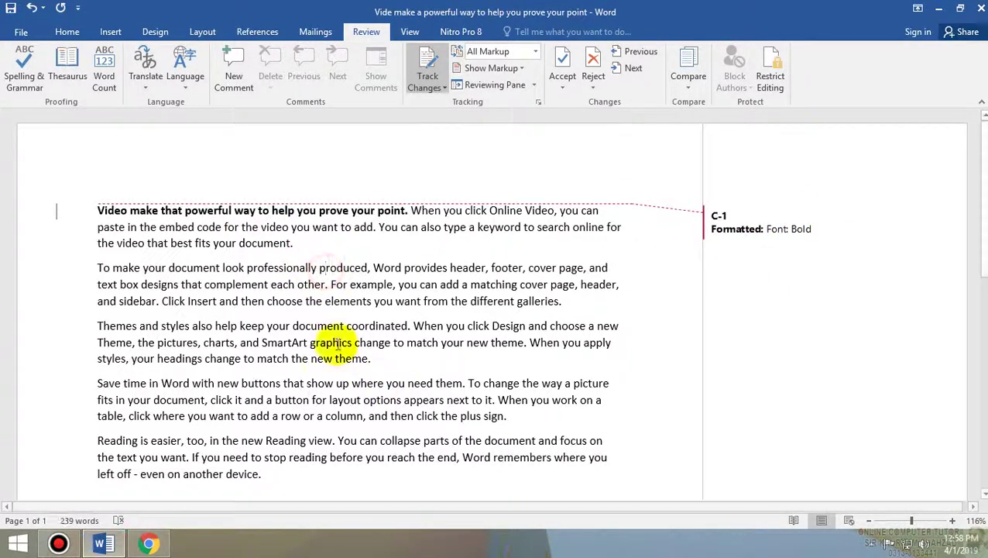
- Delete 'video', replace 'For example' with 'etc', and italicise 'Save'
double_click(272, 227)
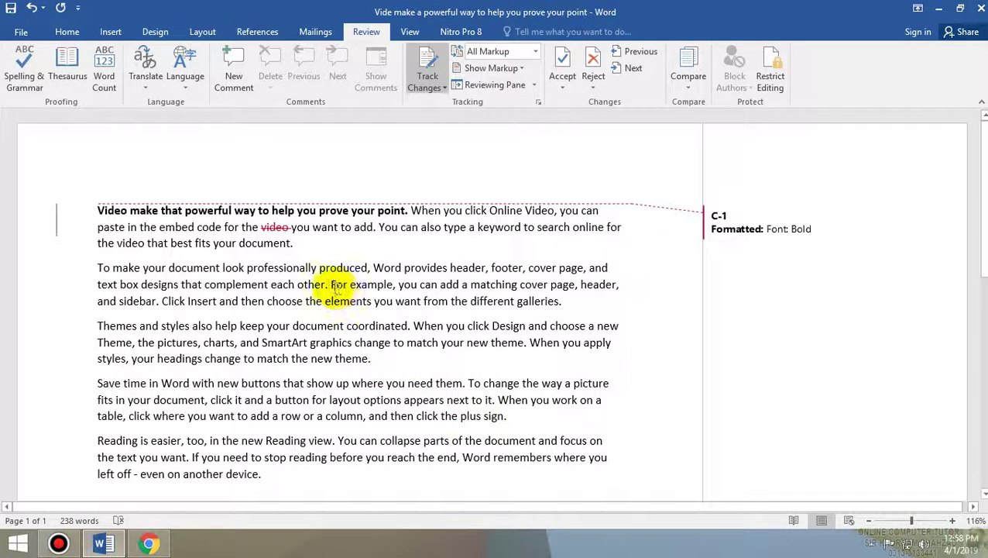
left_click_drag(332, 284, 392, 285)
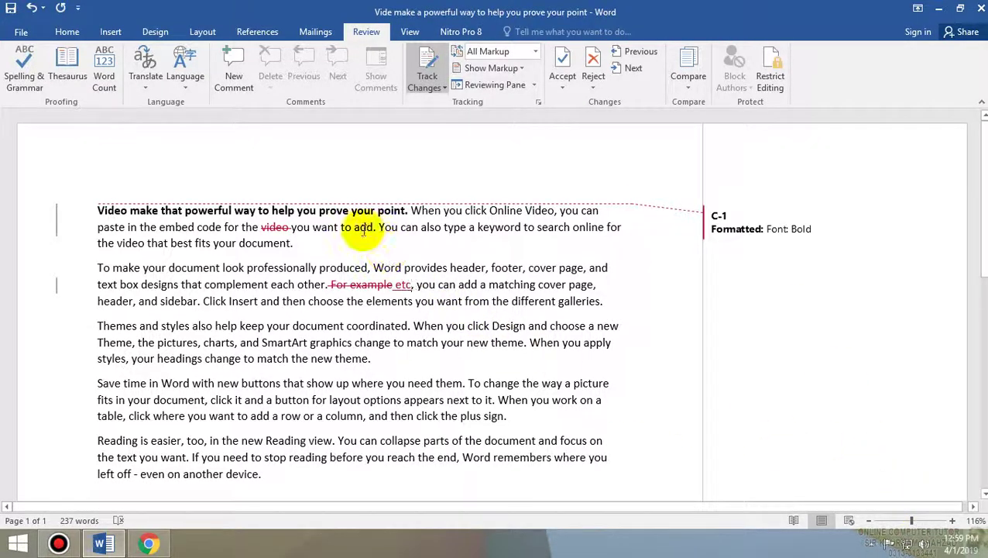
left_click_drag(504, 416, 121, 376)
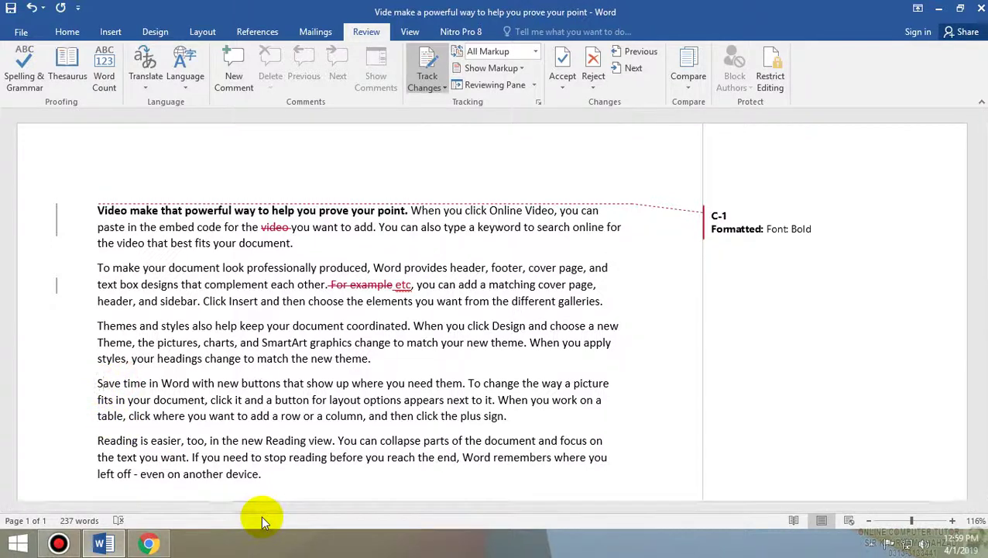
key("ctrl+i")
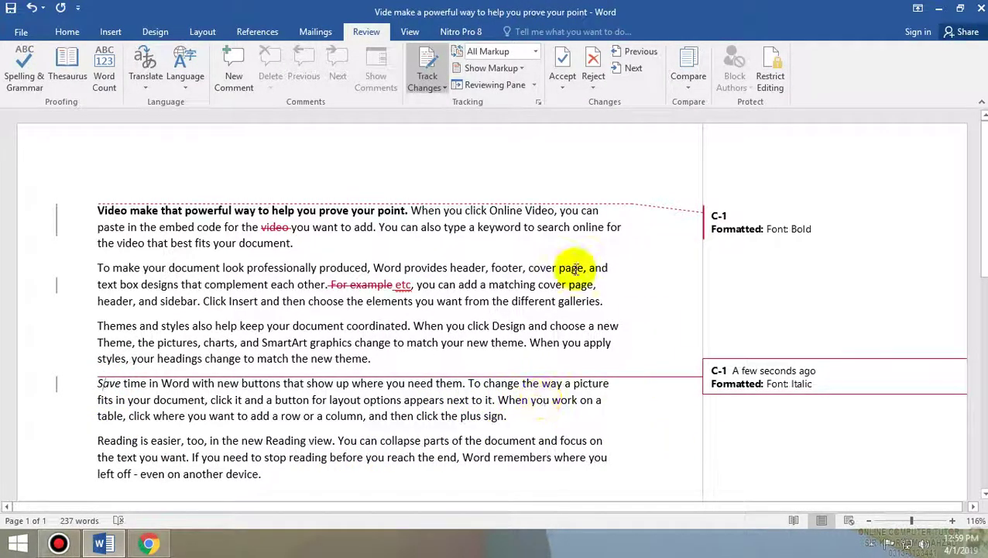
- Preview the changes as Simple Markup, All Markup, No Markup, and then Original
left_click(480, 52)
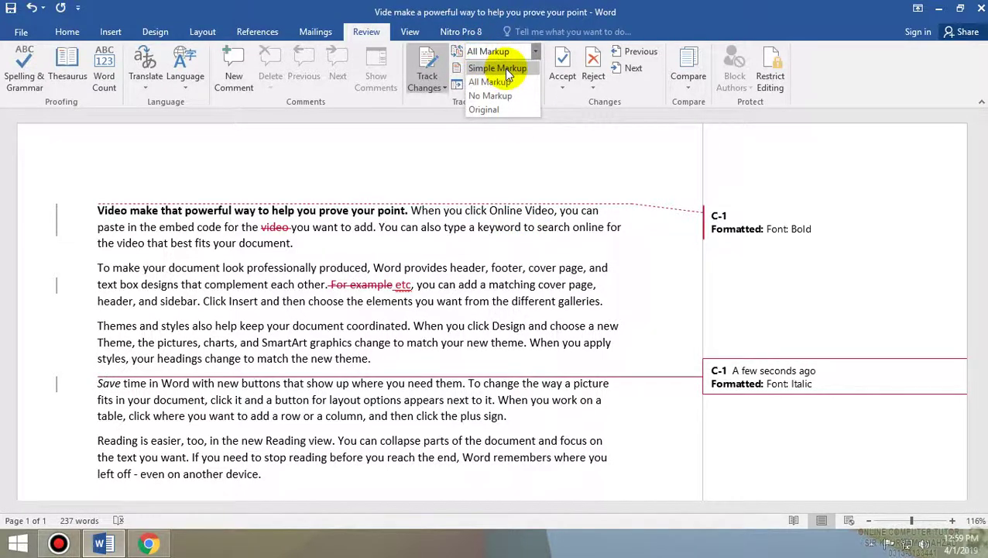
left_click(496, 67)
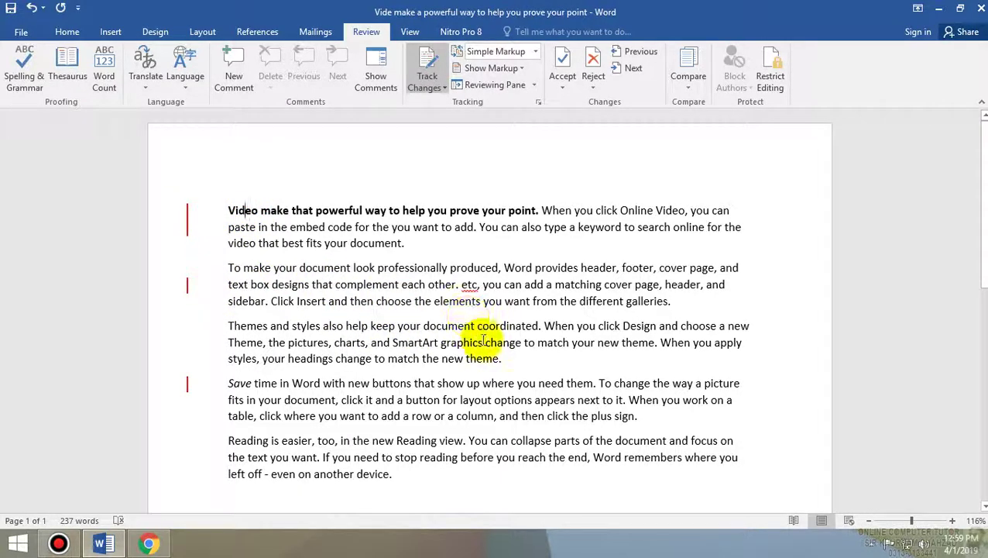
left_click(499, 52)
left_click(491, 83)
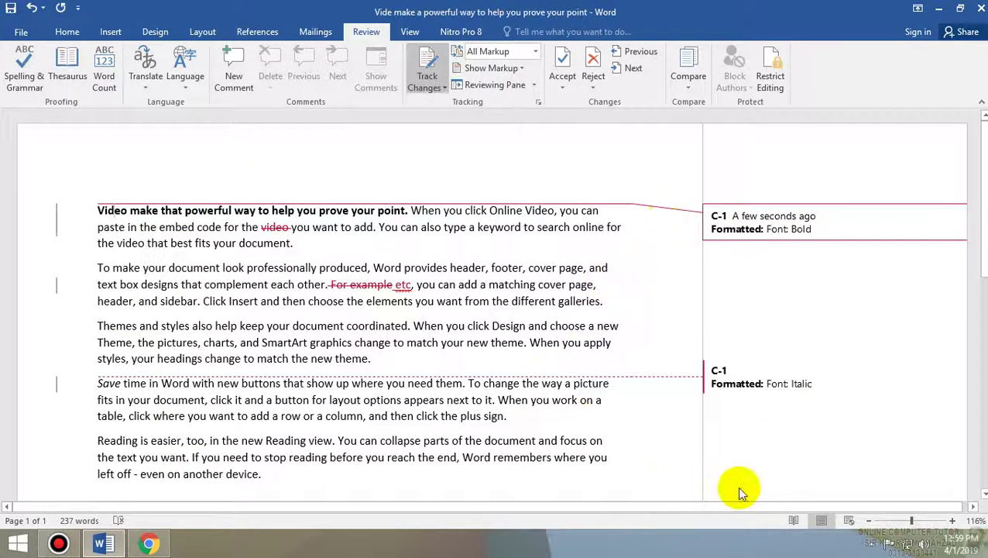
left_click(533, 52)
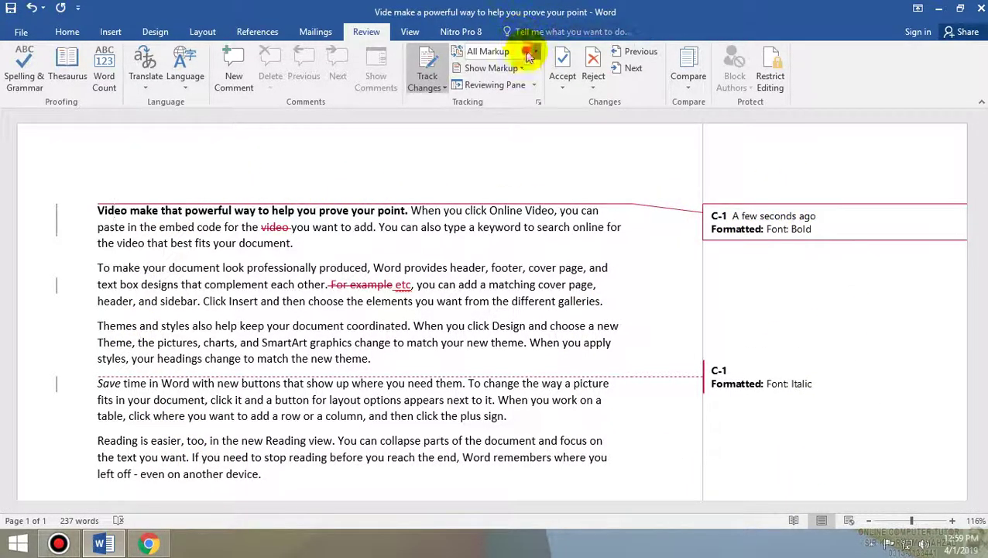
left_click(511, 101)
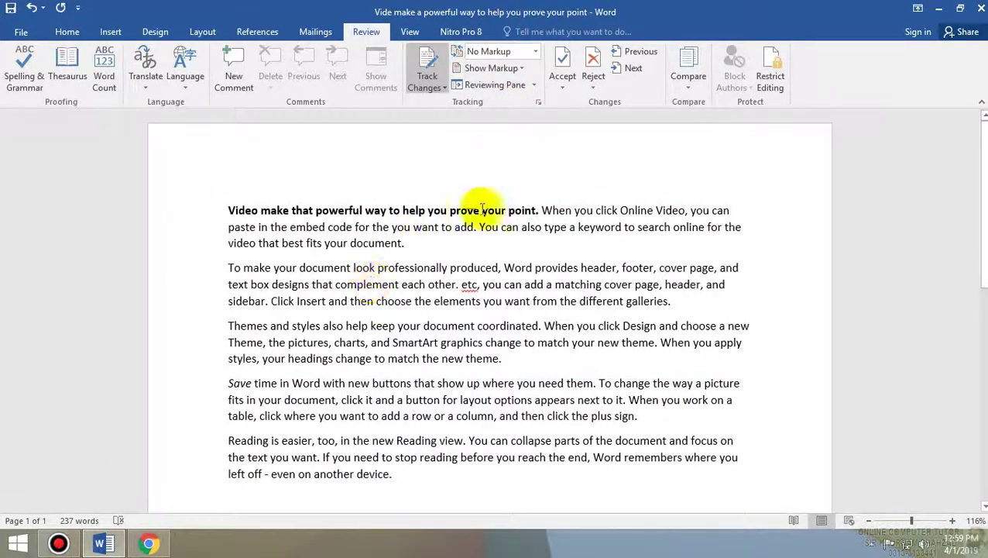
left_click(534, 52)
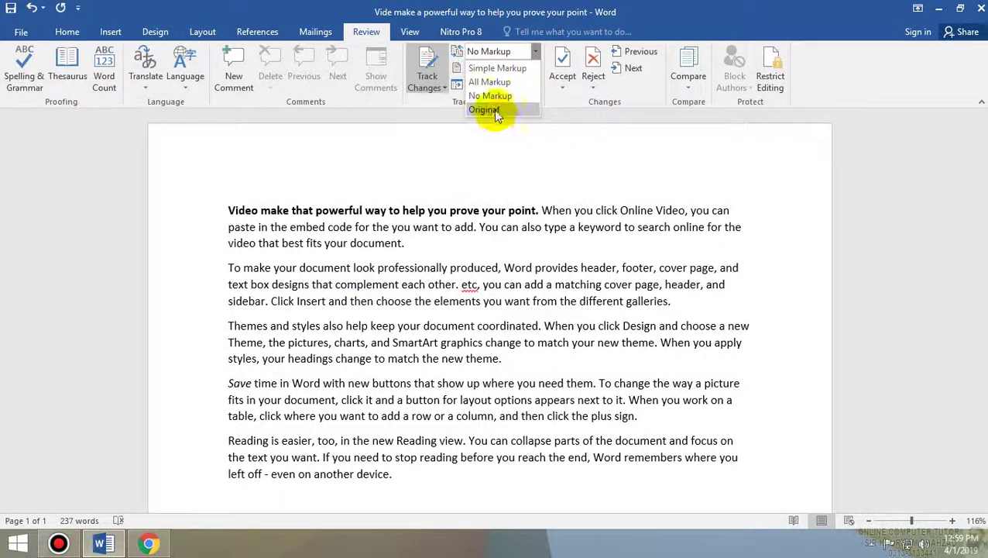
left_click(494, 111)
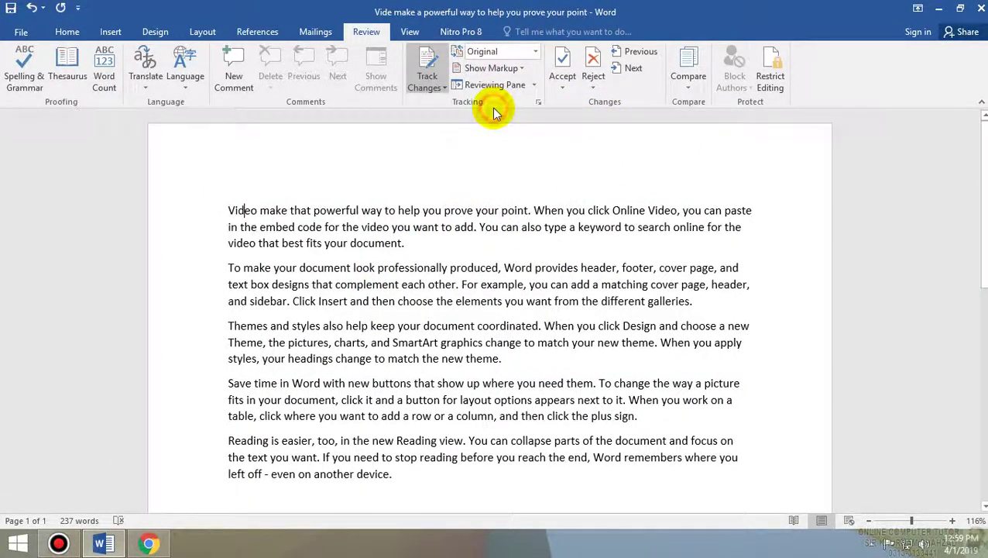
- Go back to All Markup and toggle comments in the Show Markup list
left_click(500, 52)
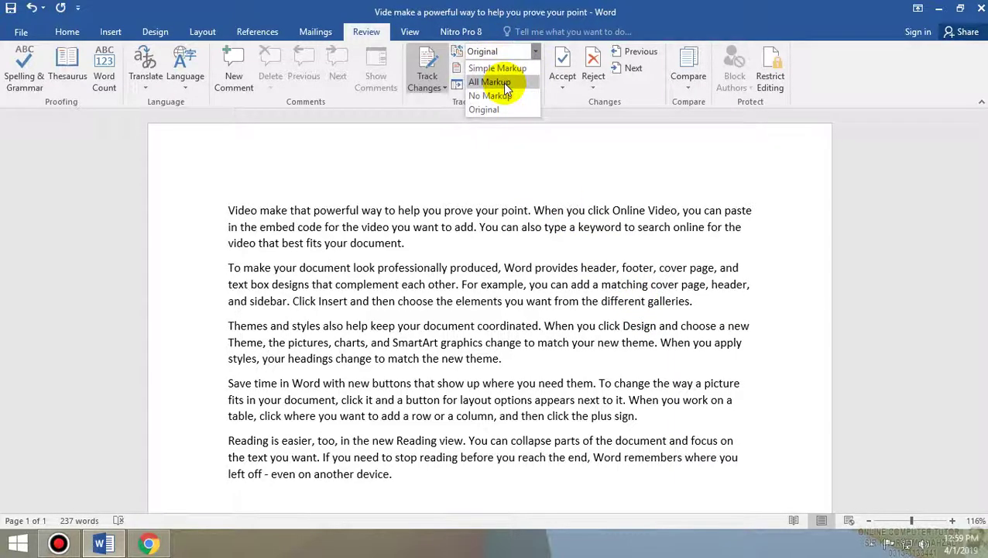
left_click(503, 83)
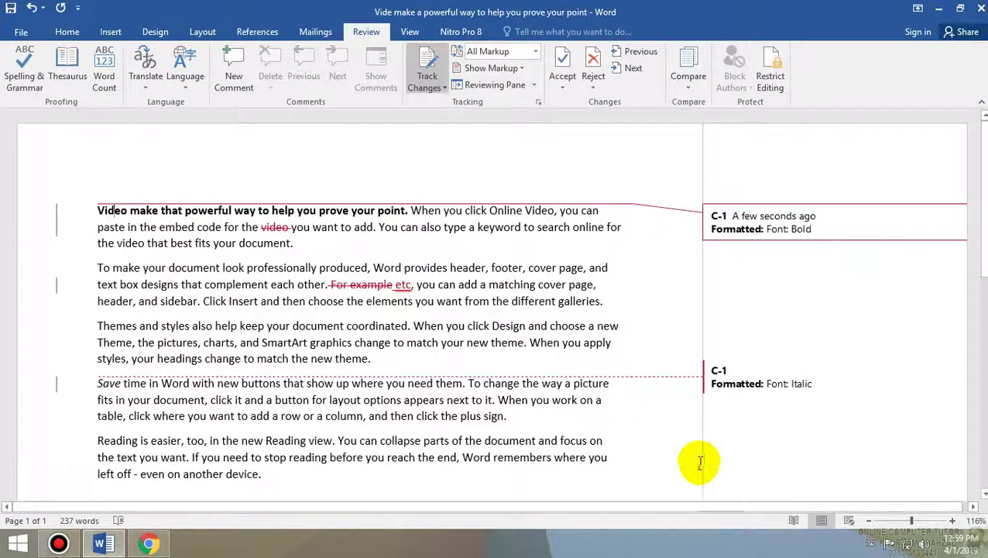
left_click(502, 68)
left_click(607, 286)
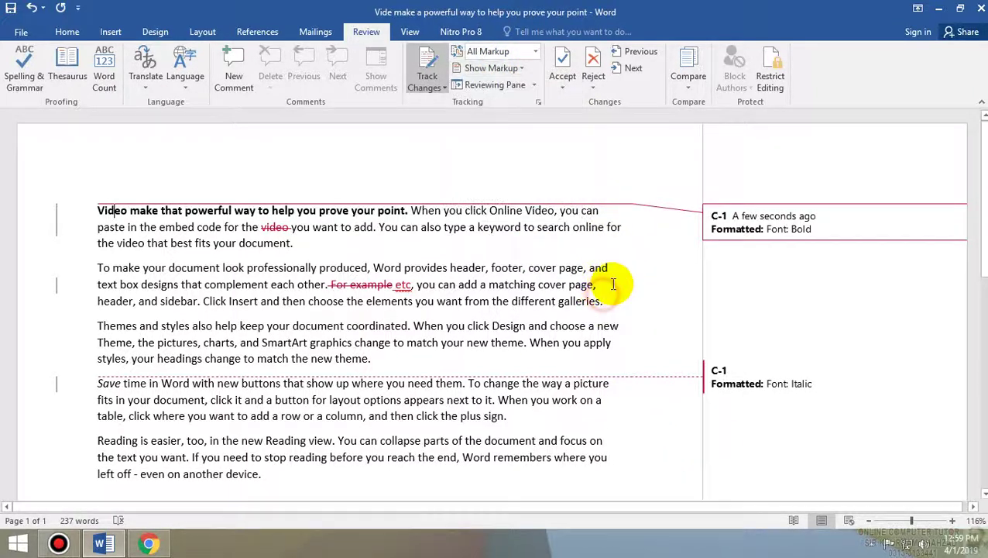
left_click(510, 70)
left_click(480, 90)
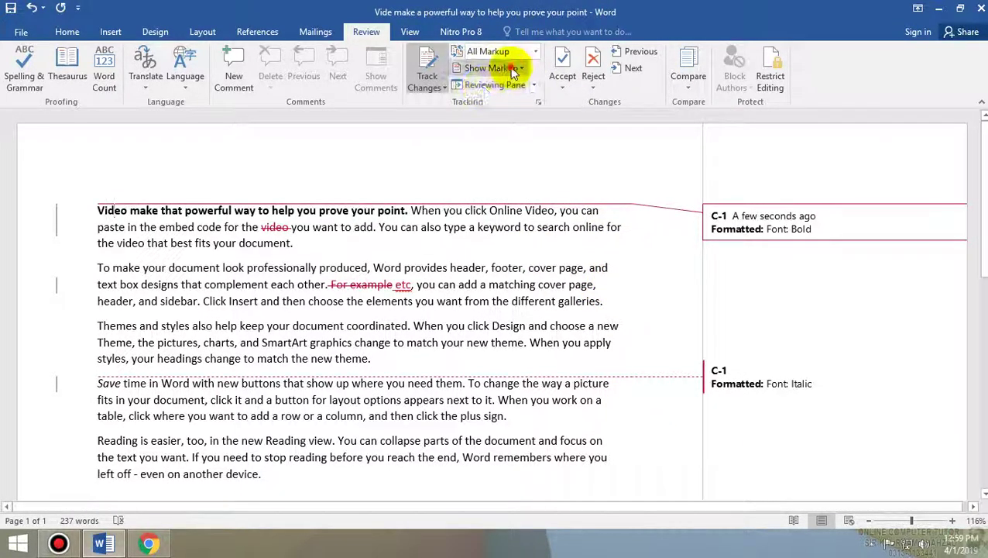
left_click(511, 70)
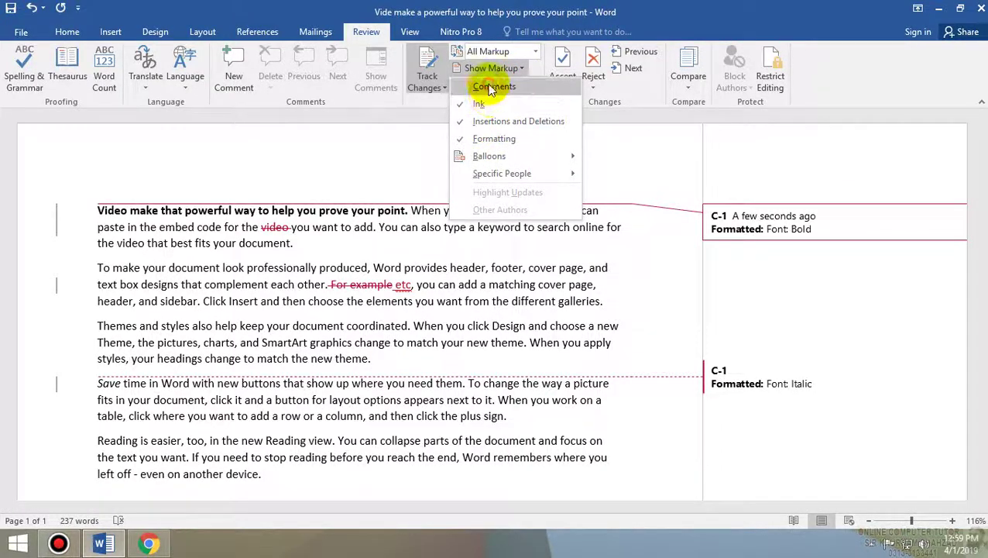
left_click(480, 88)
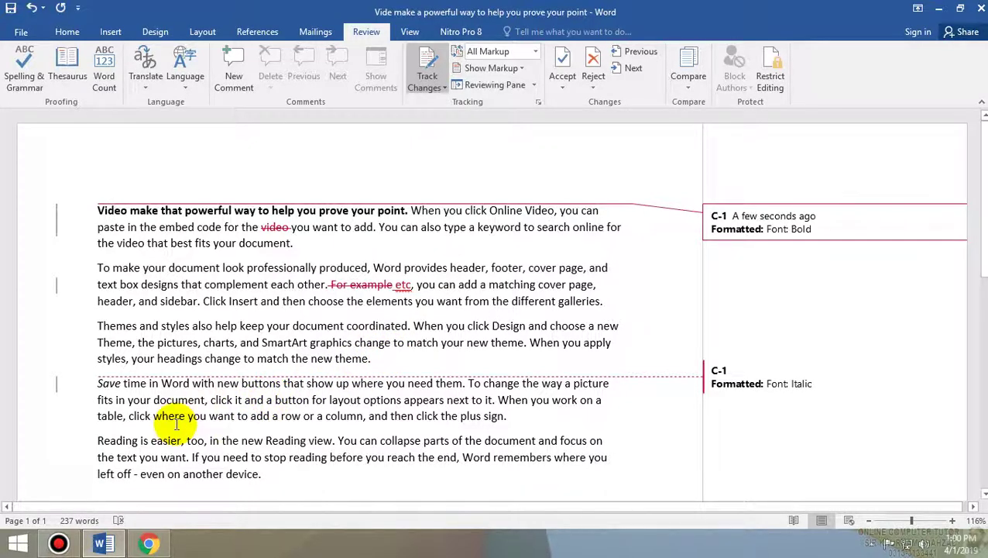
scroll(476, 289, "down", 1)
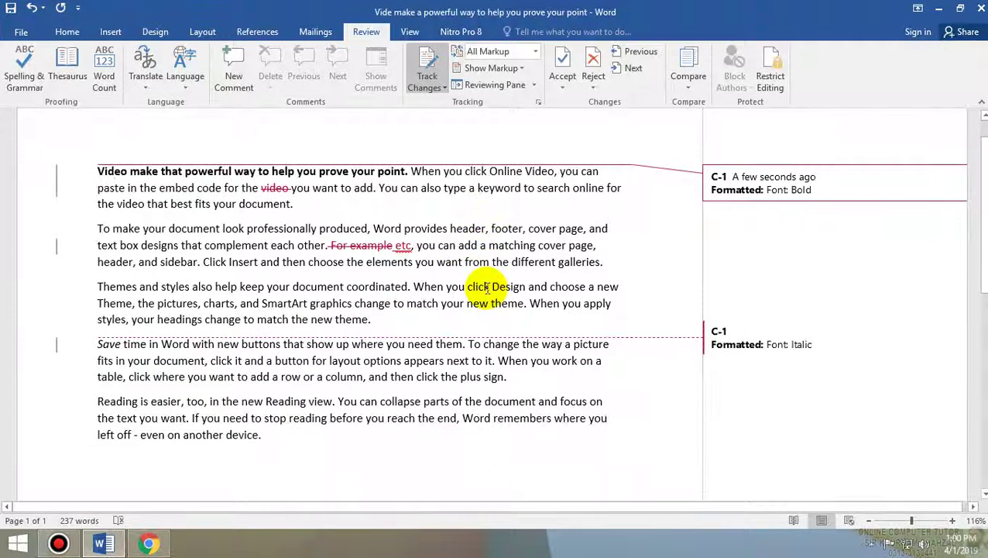
scroll(486, 289, "up", 1)
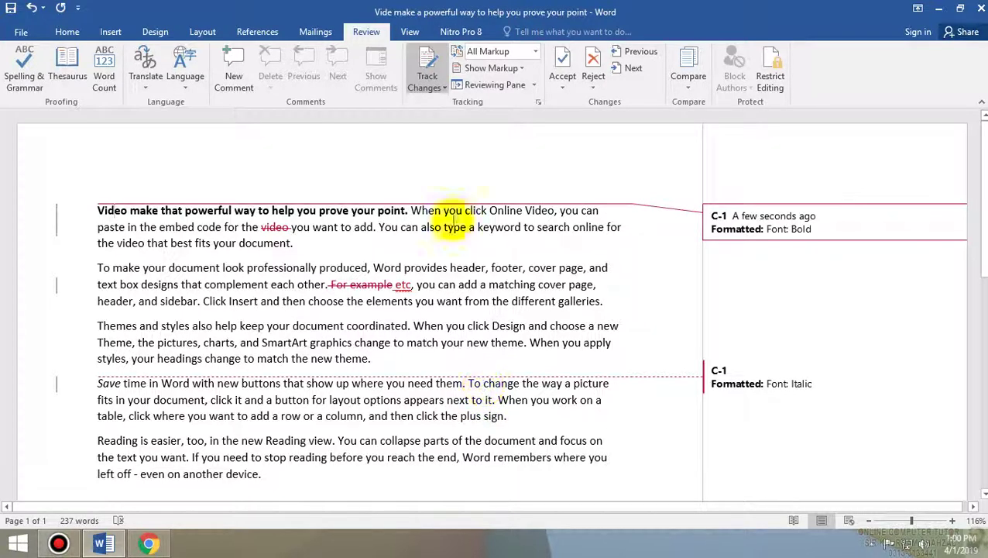
- Accept the bold formatting change and the deletions of 'video' and 'For example'
left_click(562, 72)
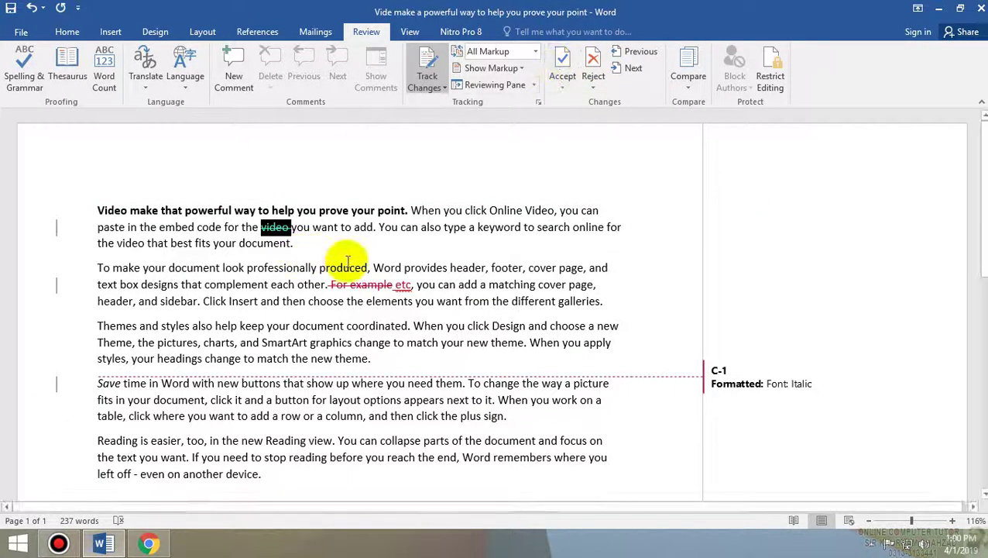
left_click(561, 70)
left_click(553, 70)
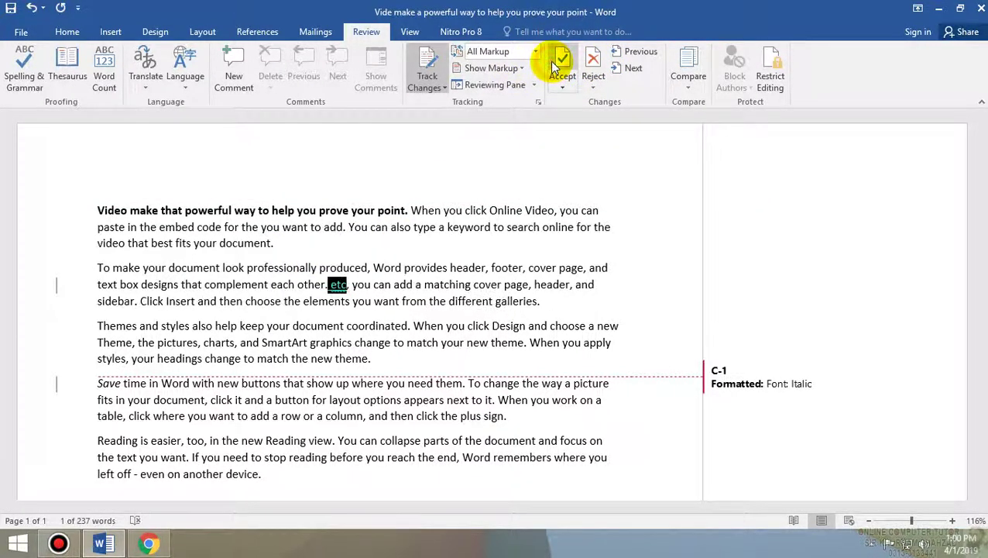
- Accept all remaining changes, then insert random letters inside the word 'you' as tracked text
left_click(565, 91)
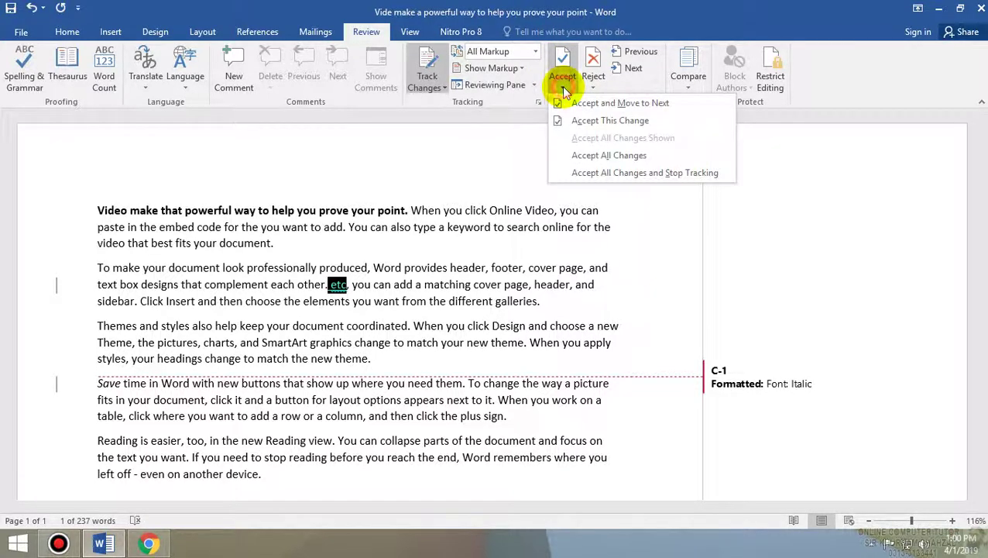
left_click(591, 155)
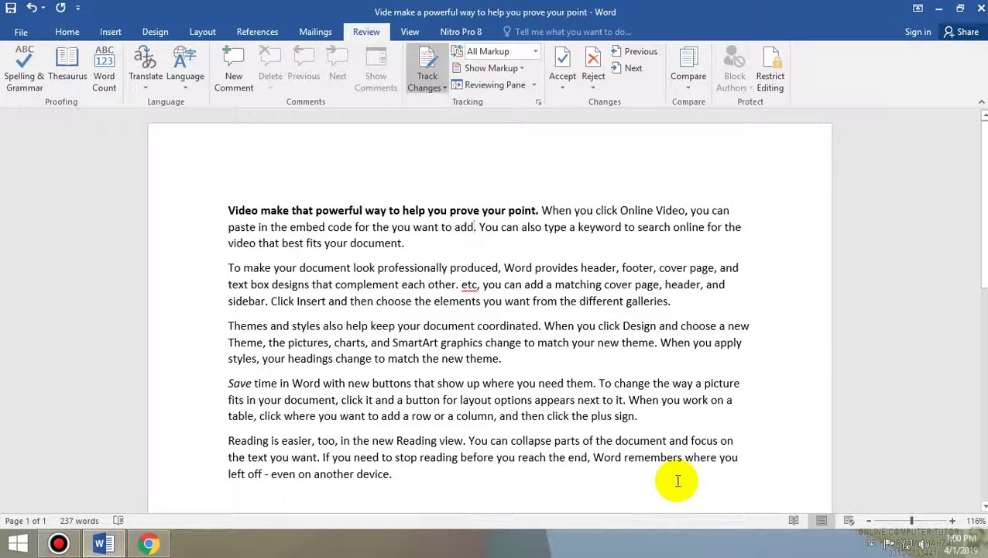
left_click(589, 327)
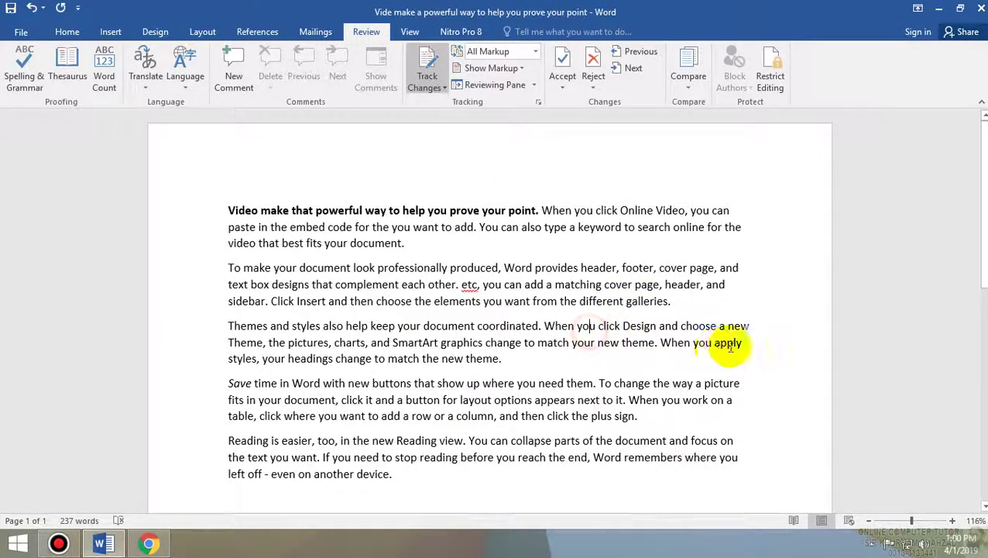
type("gfggffgjhjfkgjk")
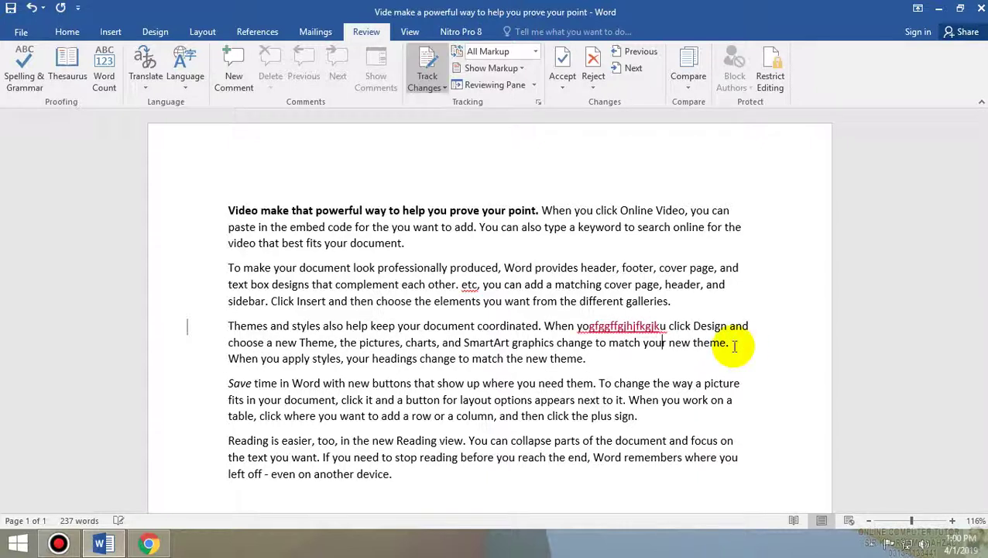
type("gihgbjjhgjhg")
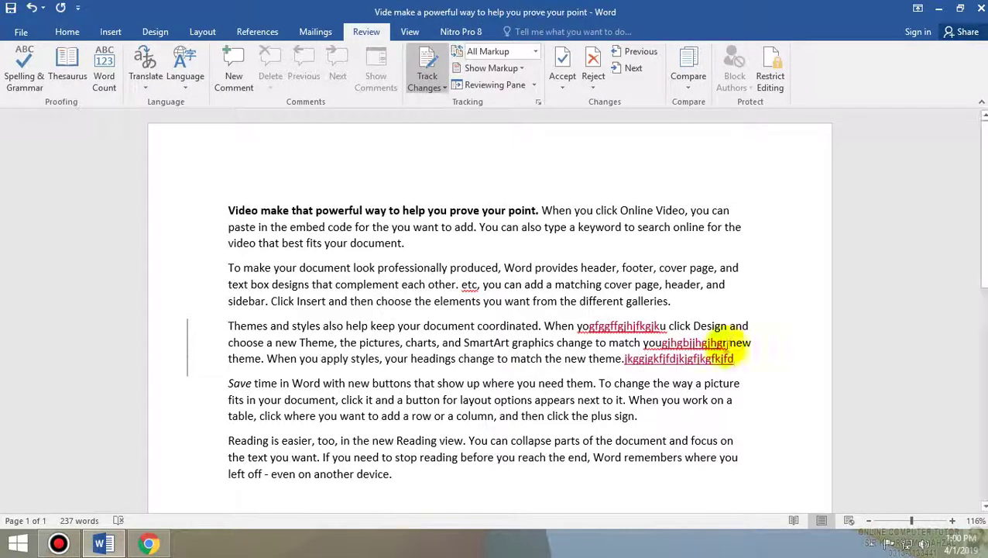
- Show the list of tracked revisions in the Reviewing Pane
left_click(530, 87)
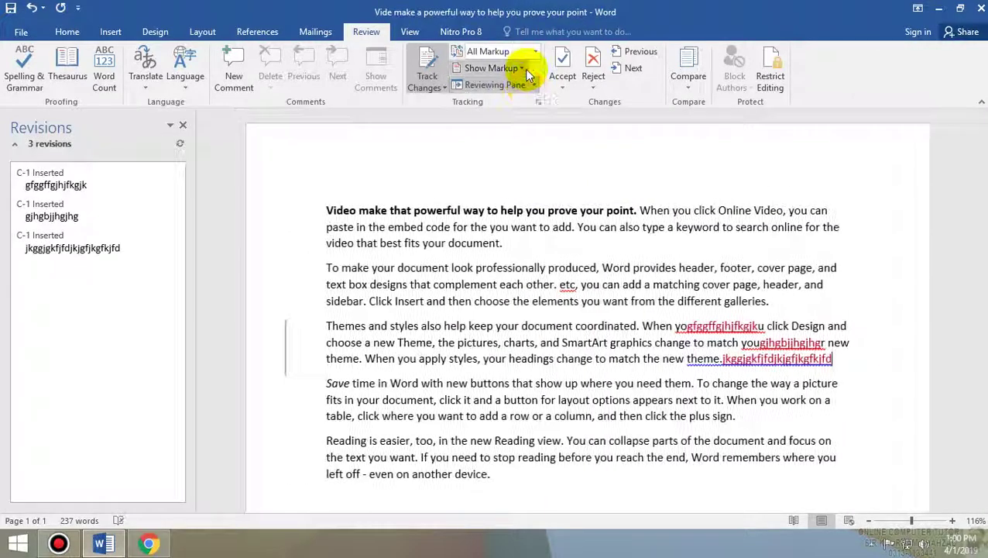
left_click(182, 125)
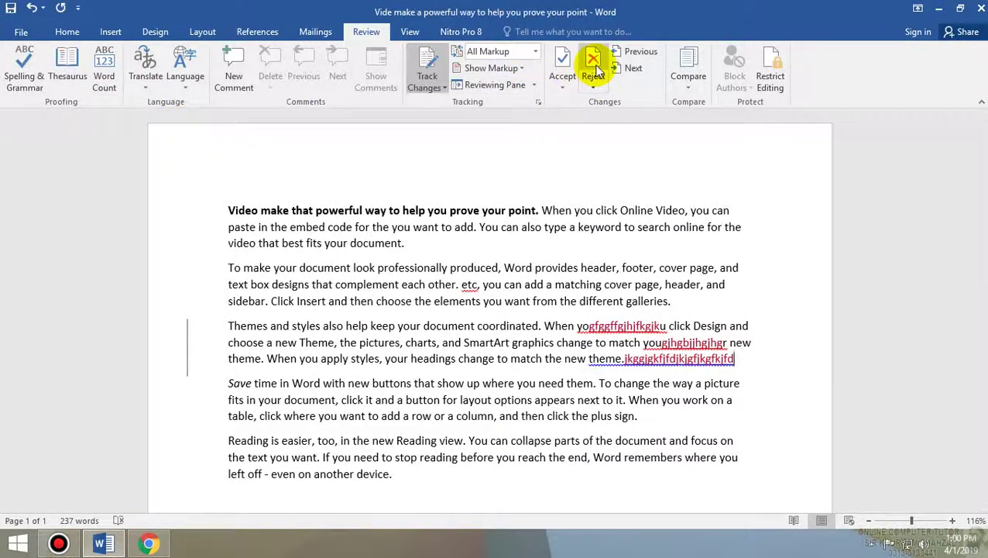
left_click(562, 86)
left_click(608, 68)
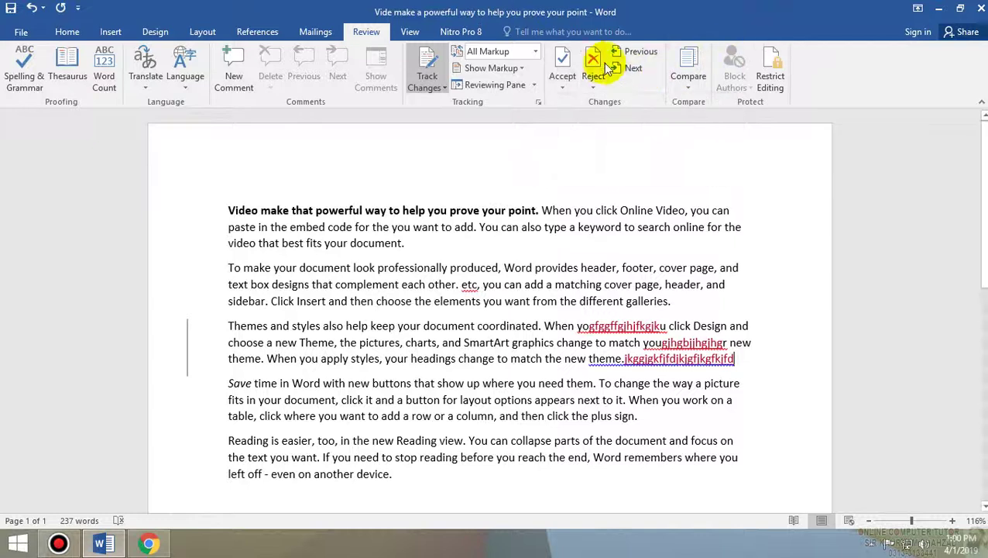
- Accept all changes and stop tracking, then type unmarked letters inside 'appears'
left_click(563, 87)
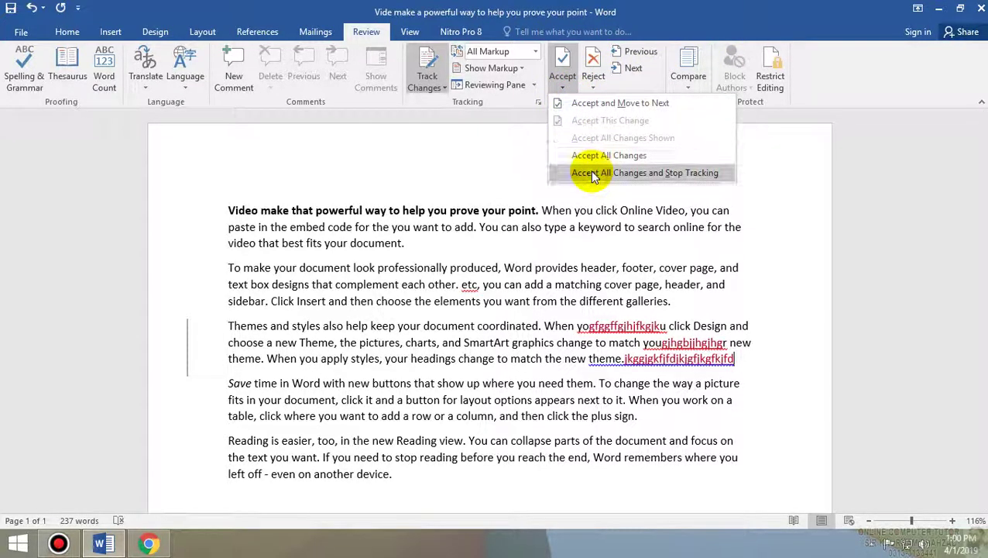
left_click(590, 173)
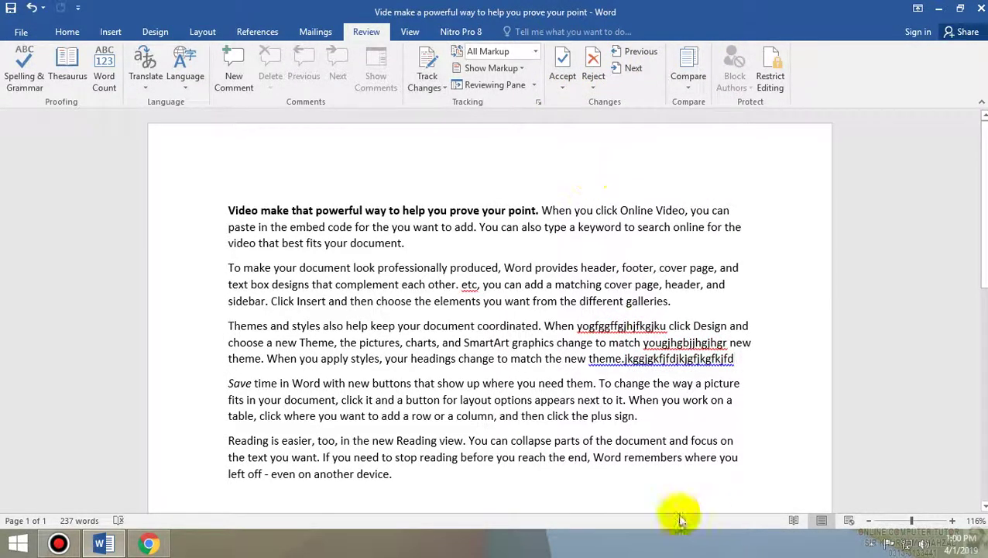
left_click(560, 396)
type("ggggklgkdgkfhjfdkjdri")
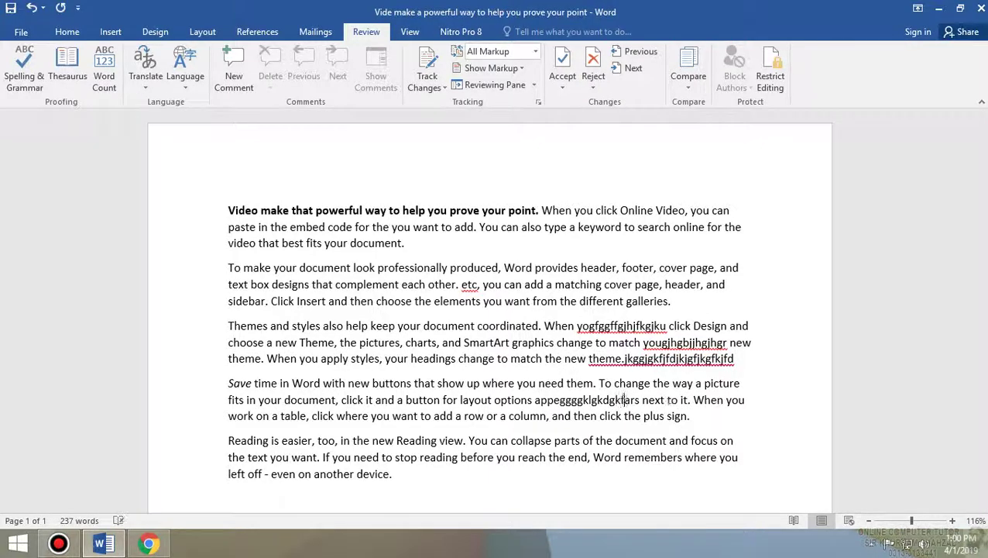
type("utkghgffsdudufkjars next to it. When you work on a table, click where")
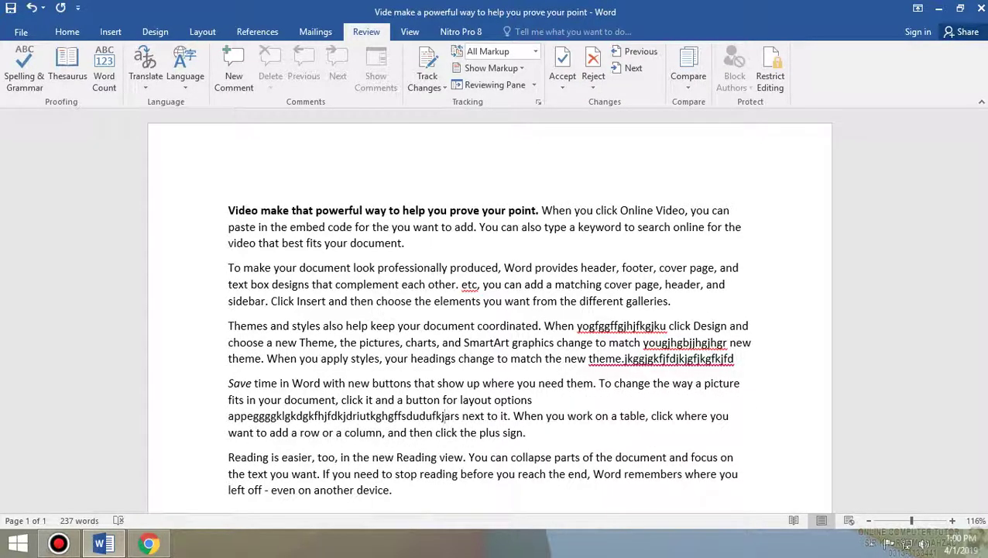
left_click(690, 85)
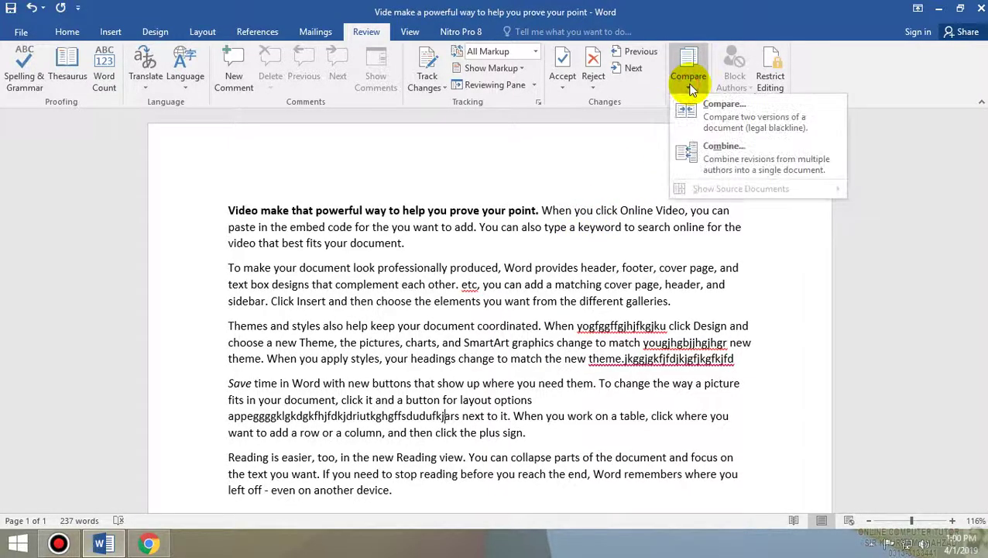
left_click(763, 160)
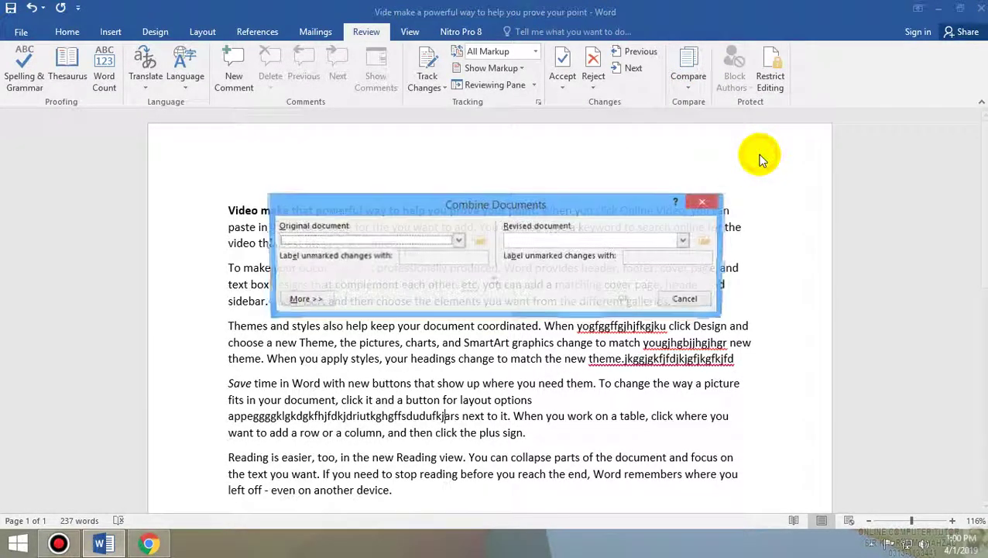
left_click(458, 241)
left_click(570, 283)
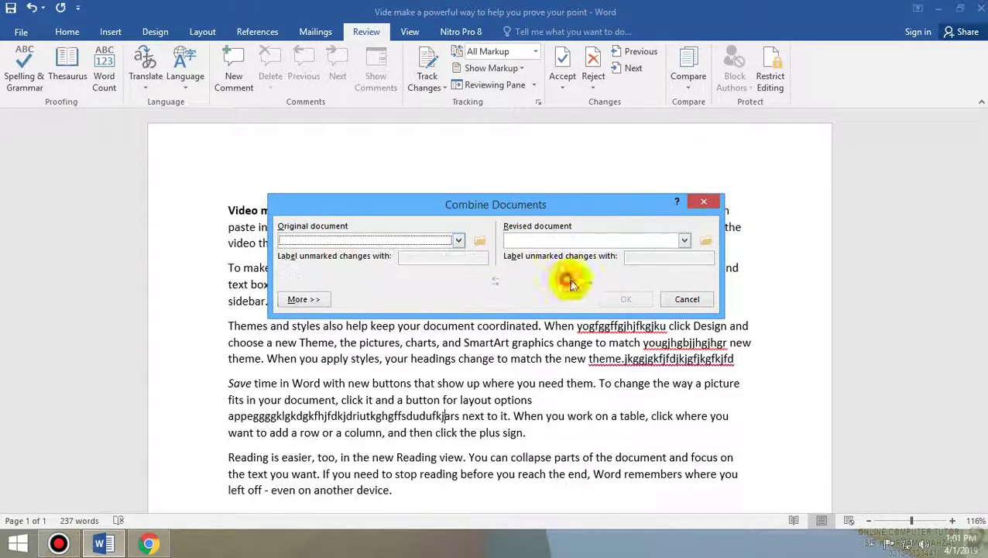
left_click(688, 299)
left_click(774, 89)
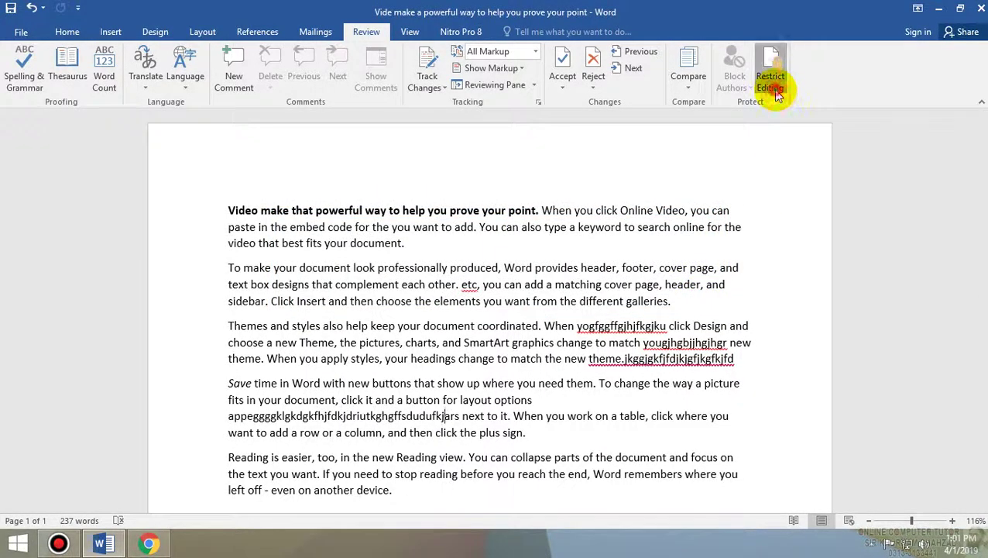
- Restrict formatting to styles and editing to read-only, enforce with a password, then close Word
left_click(861, 168)
left_click(856, 219)
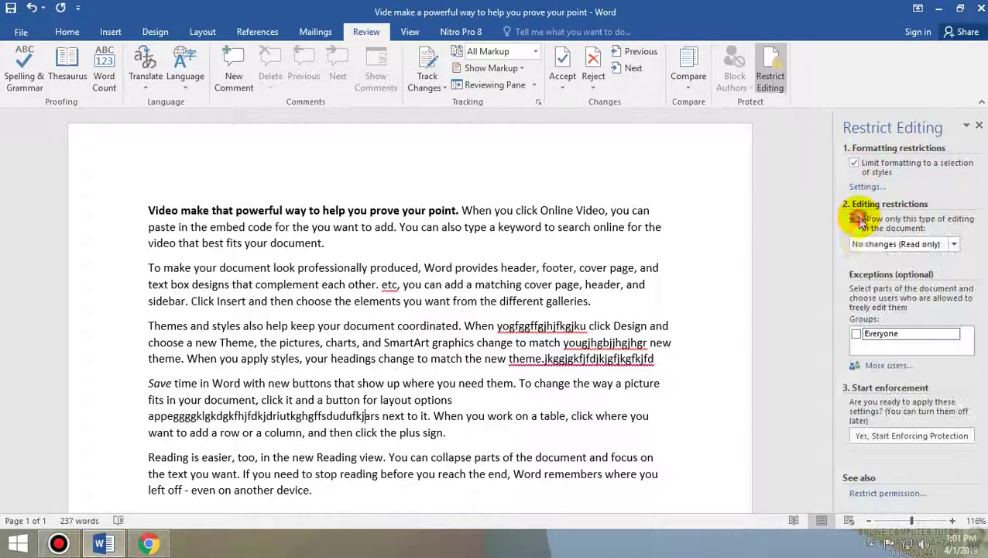
left_click(891, 245)
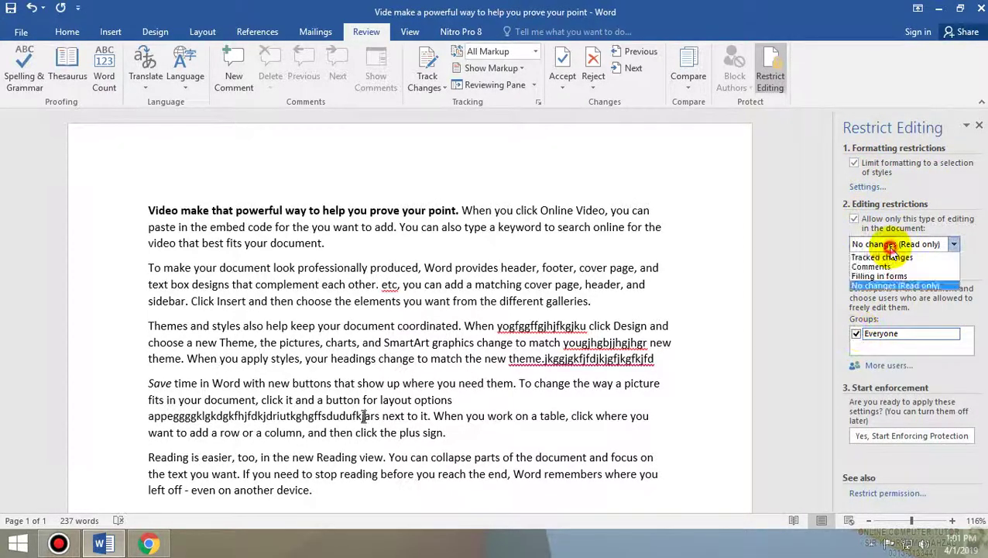
left_click(898, 285)
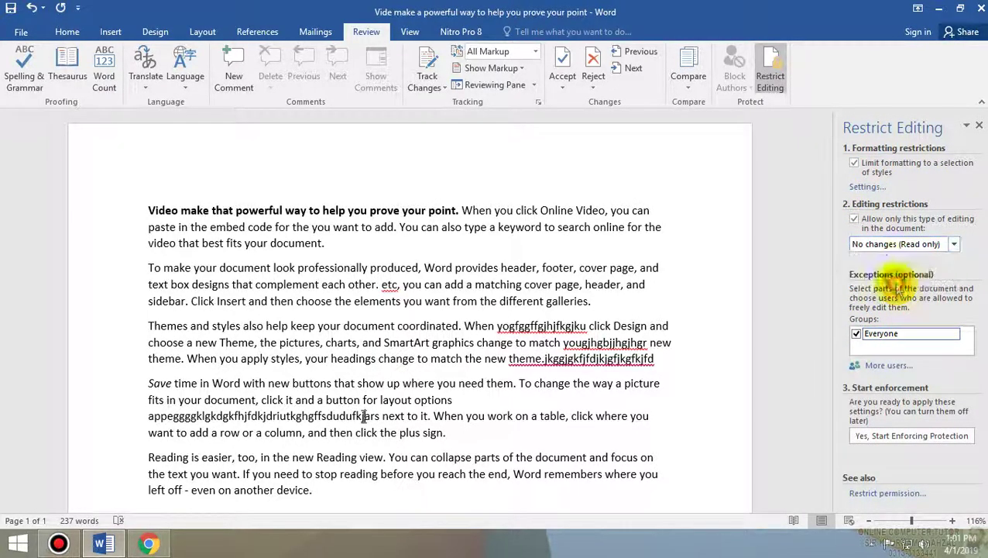
left_click(944, 438)
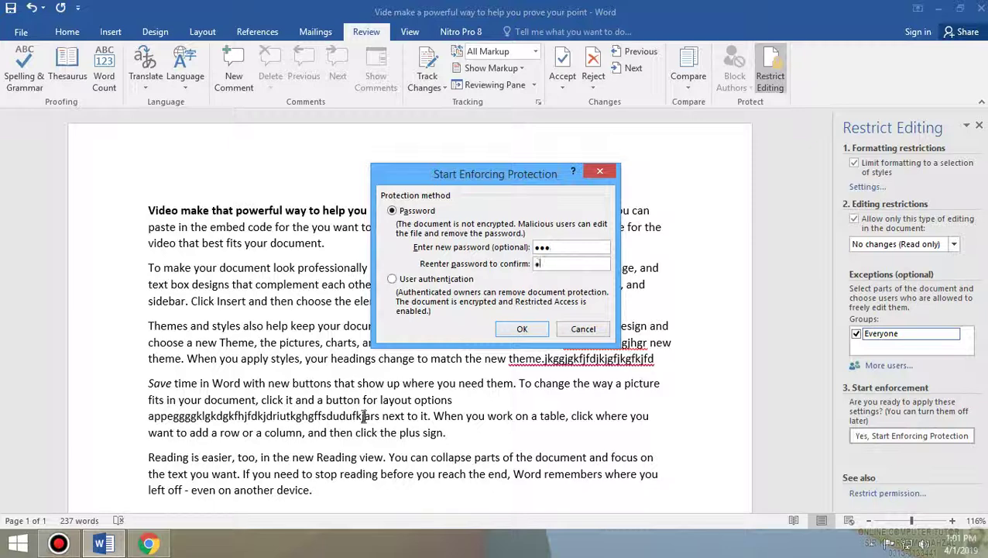
left_click(522, 329)
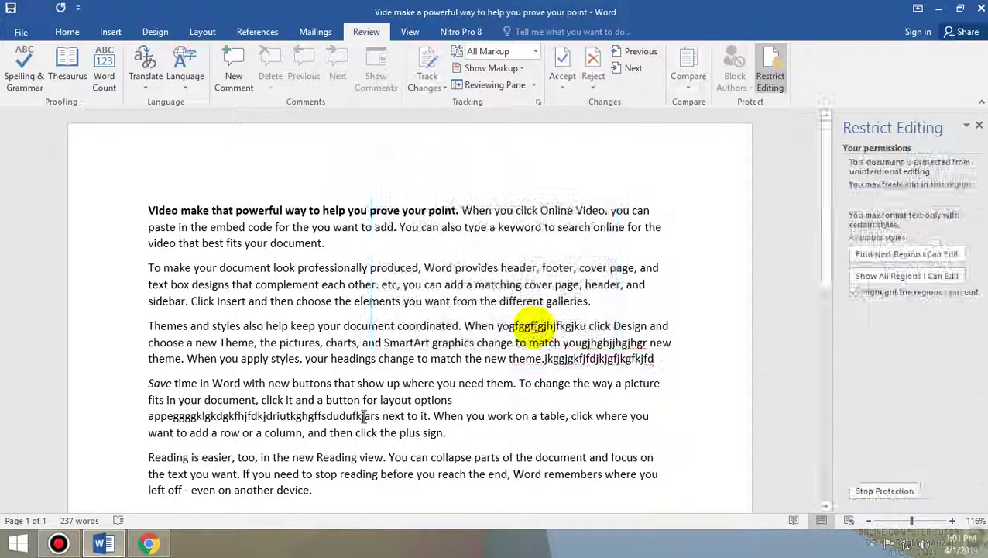
left_click(973, 8)
- Reopen the saved document from the desktop and try editing its protected text
left_click(930, 7)
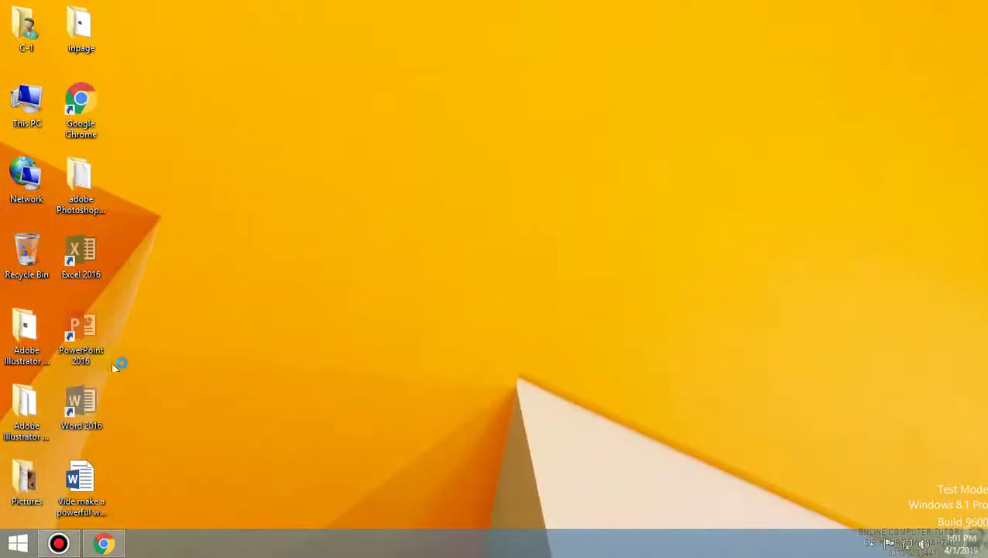
double_click(96, 460)
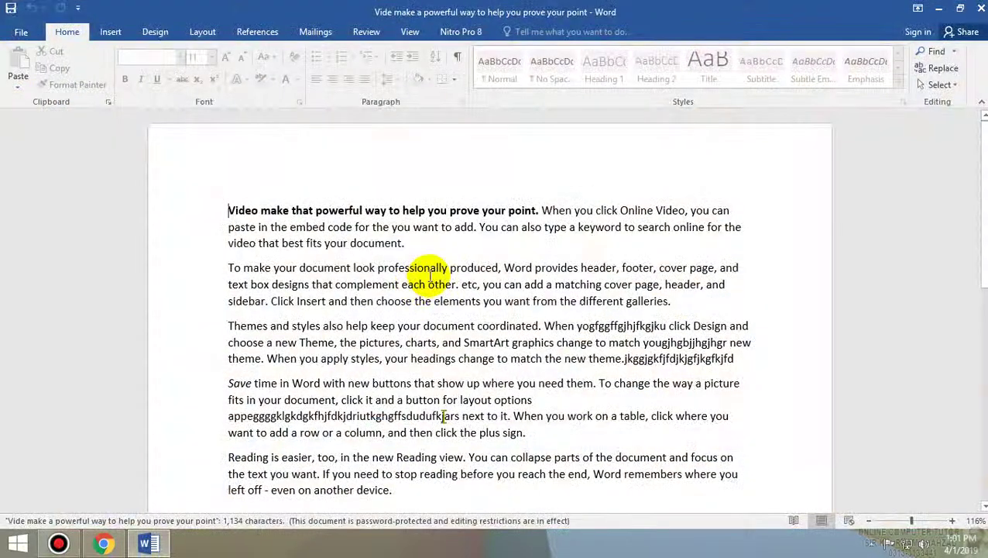
left_click(431, 268)
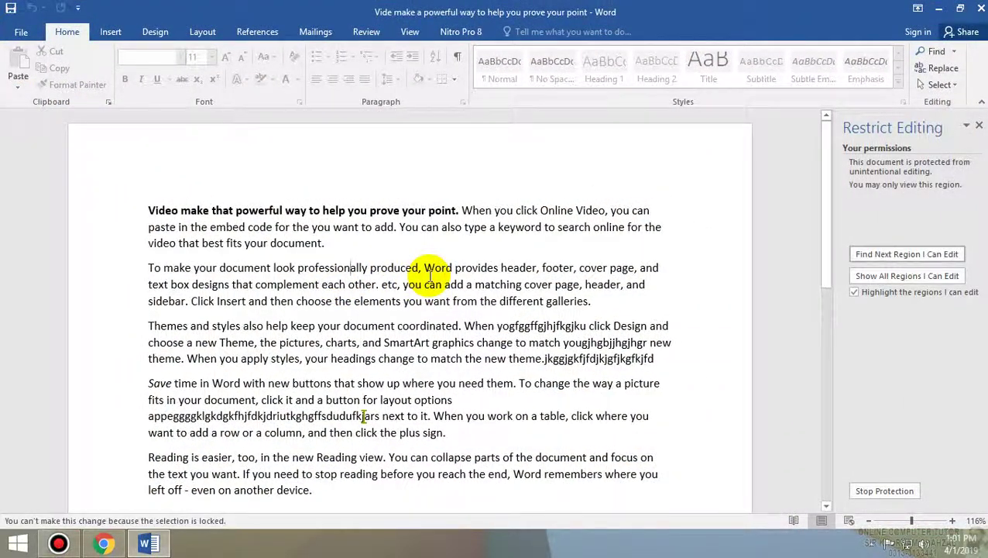
- Stop the document's protection by entering its password, then go to the View tab
left_click(902, 490)
type("123")
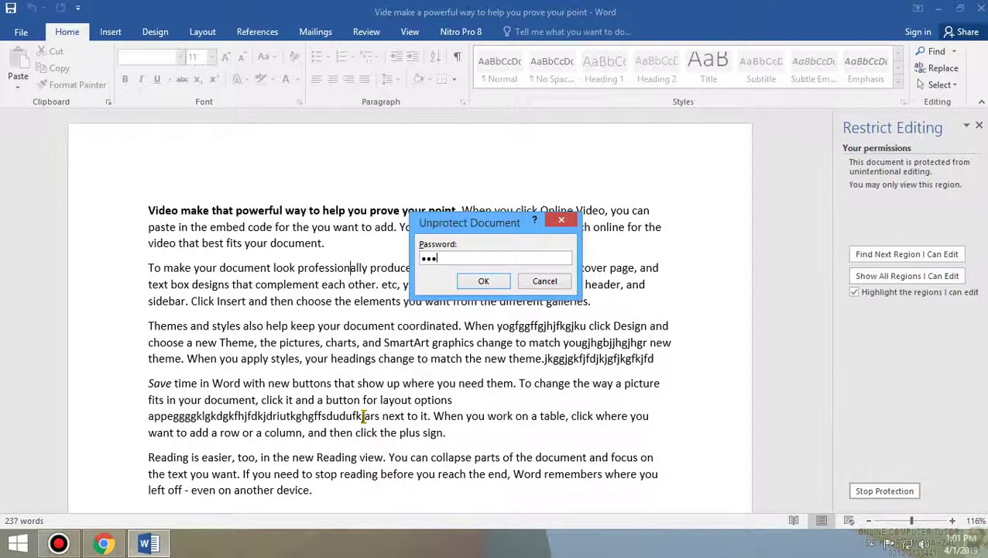
key("Return")
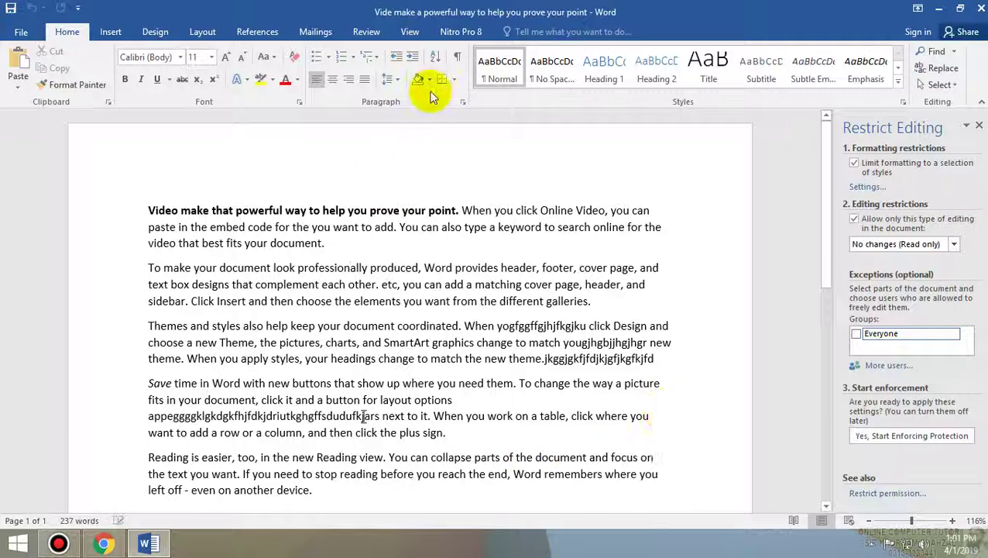
left_click(409, 31)
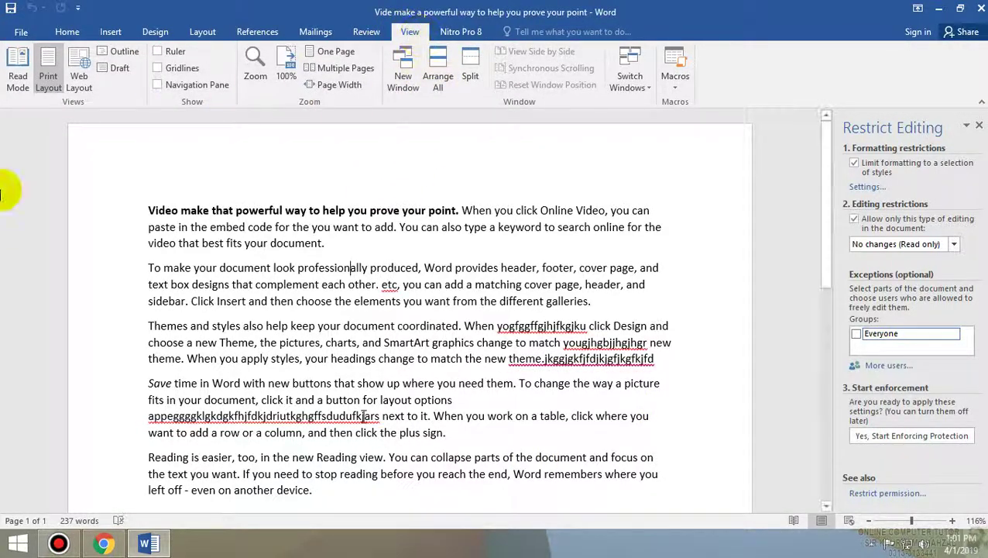
- Try typing in Read Mode, switch to Web Layout, then return to Print Layout
left_click(18, 76)
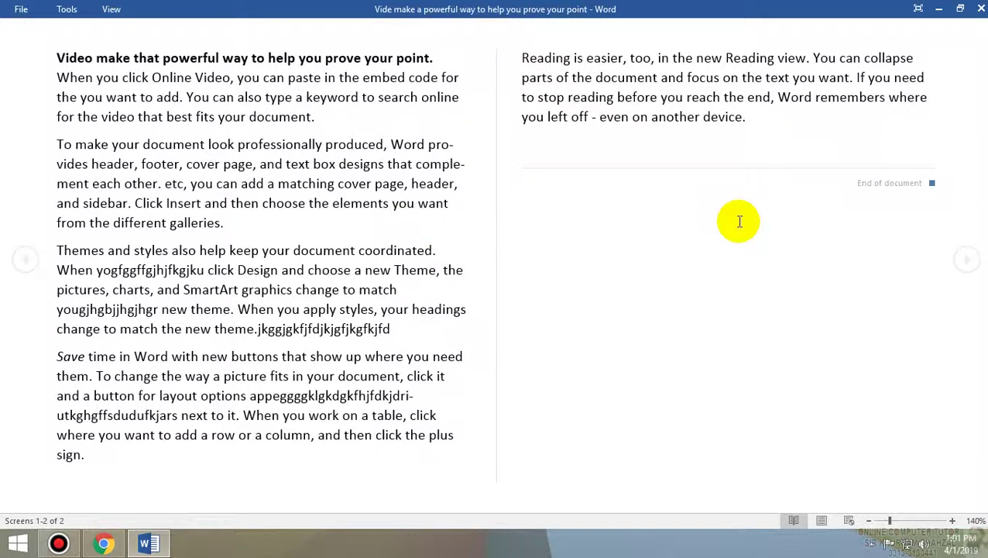
key("j")
key("k")
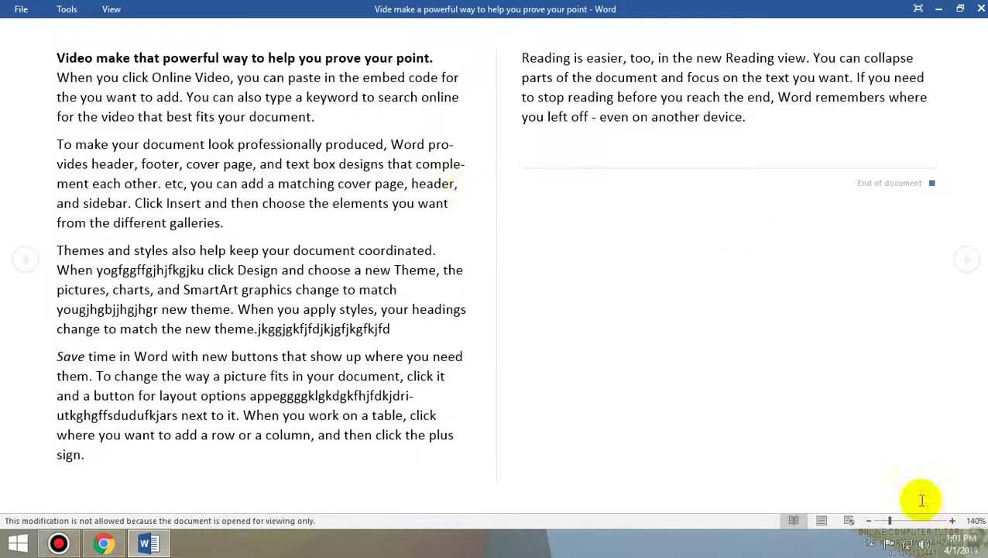
left_click(822, 520)
type("G")
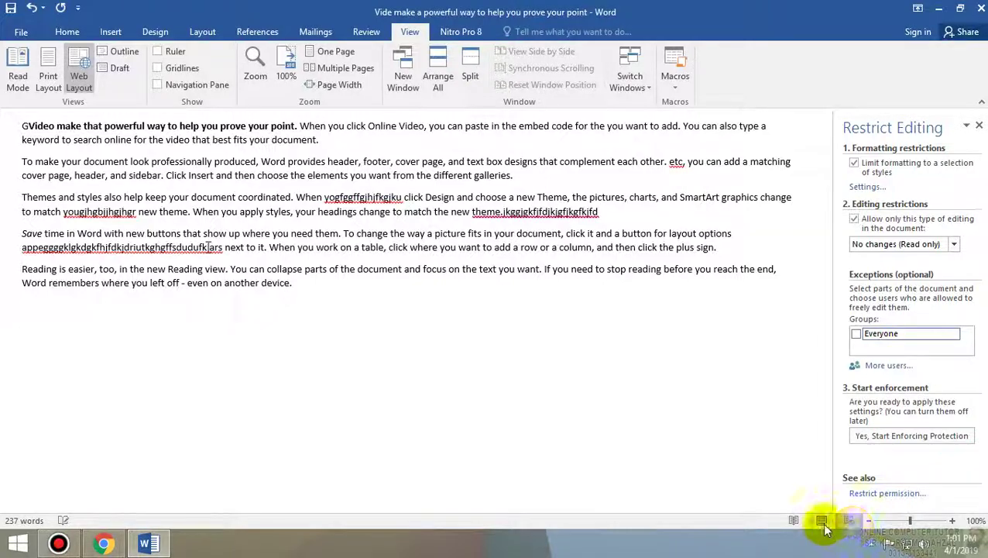
left_click(822, 519)
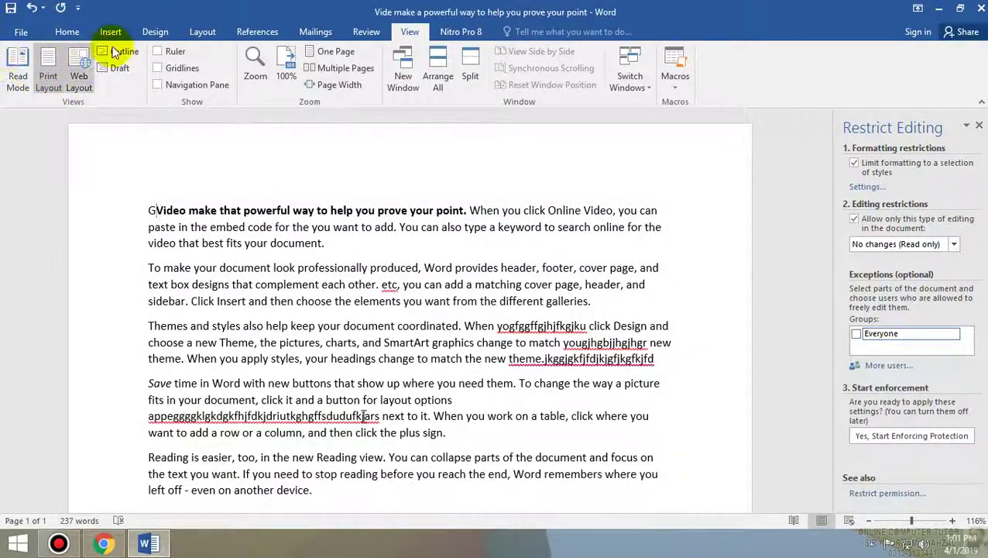
- Try Outline and Draft views, then switch back to Print Layout
left_click(122, 51)
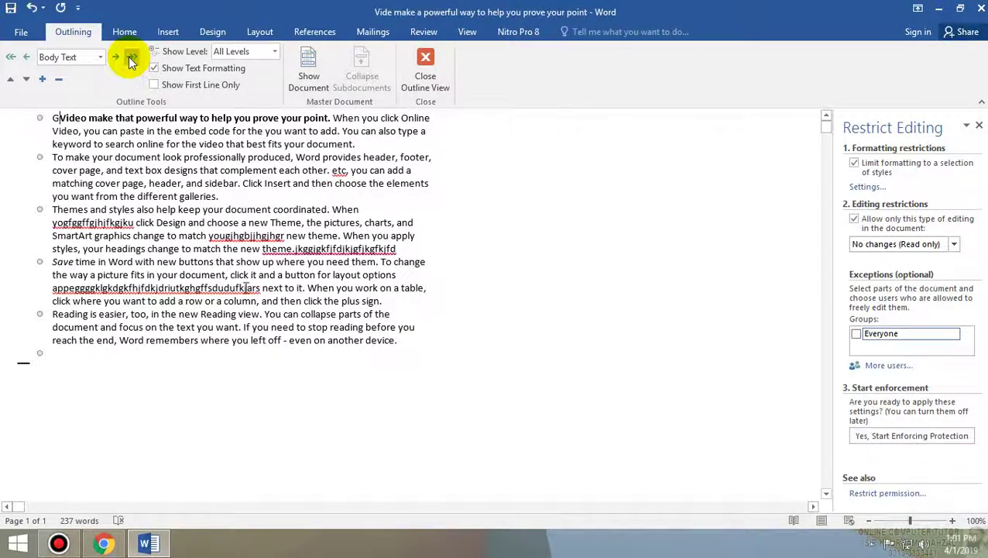
left_click(424, 82)
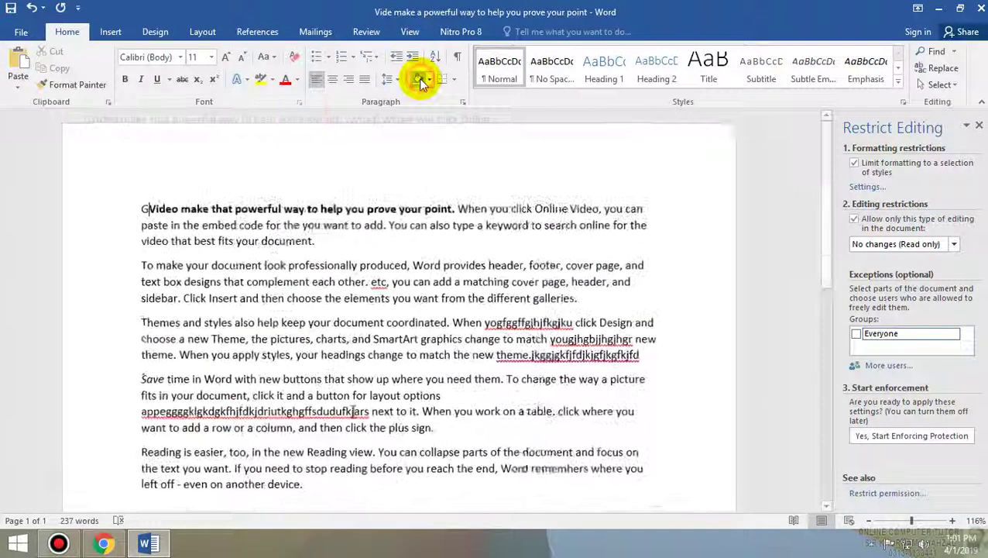
left_click(410, 32)
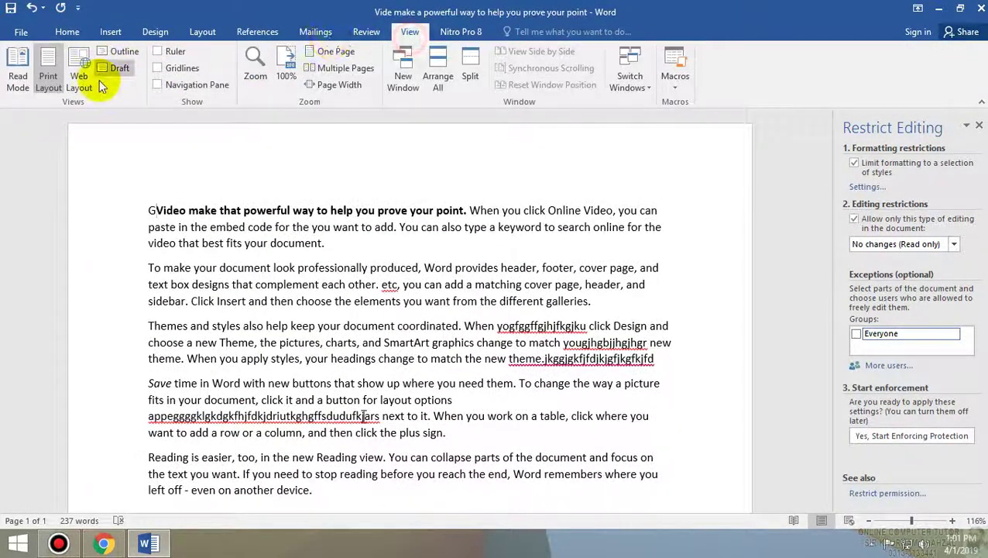
left_click(122, 69)
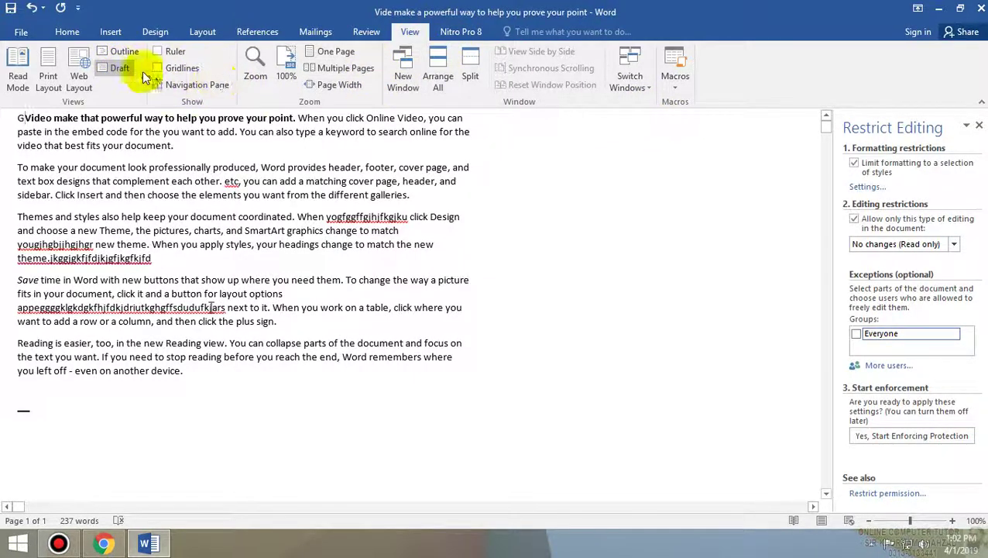
left_click(48, 75)
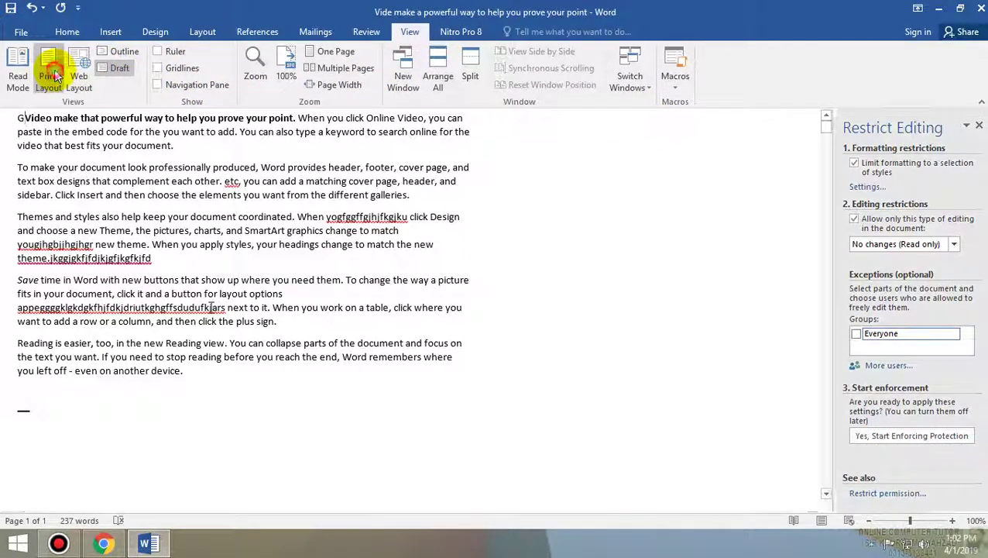
- Show the ruler, and toggle gridlines and the Navigation Pane on and off
left_click(159, 51)
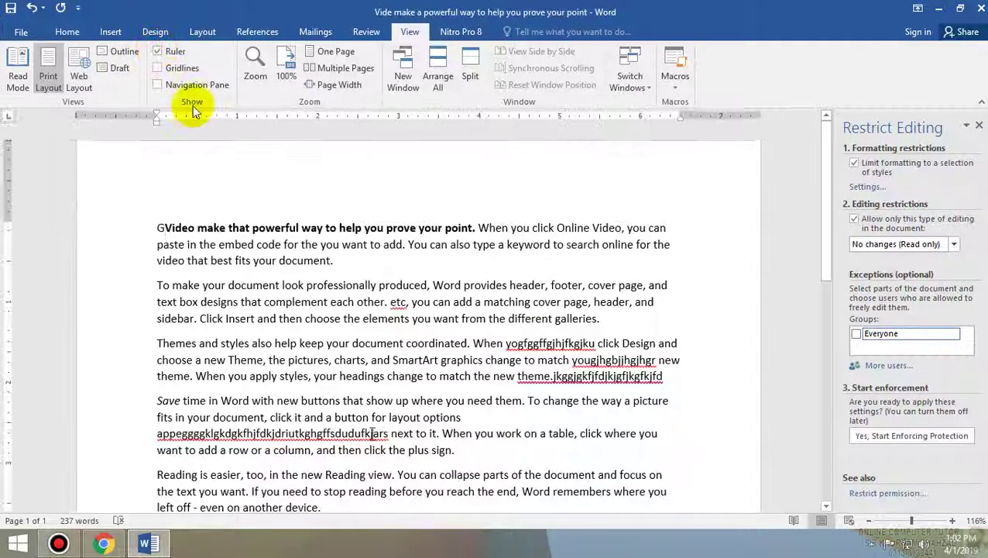
left_click(157, 68)
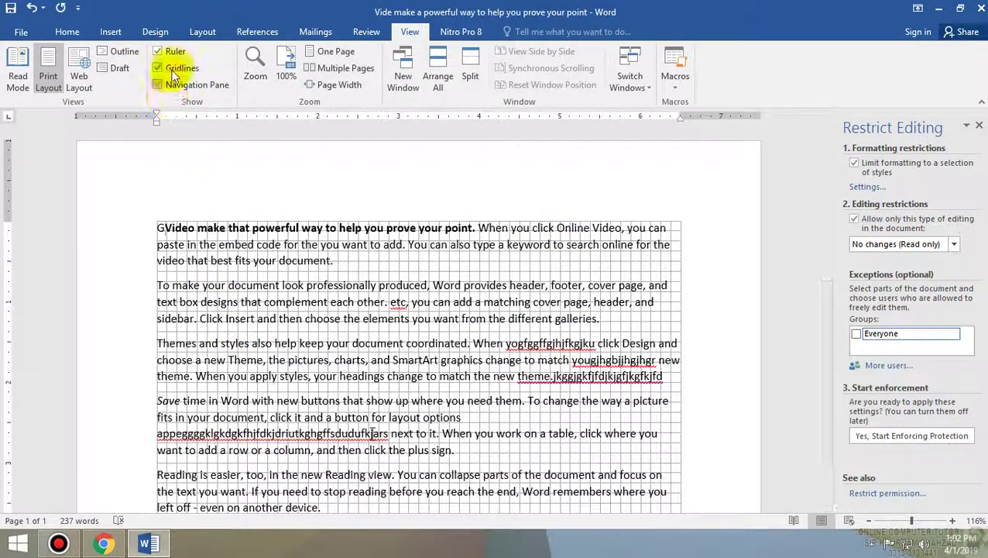
left_click(176, 69)
left_click(177, 83)
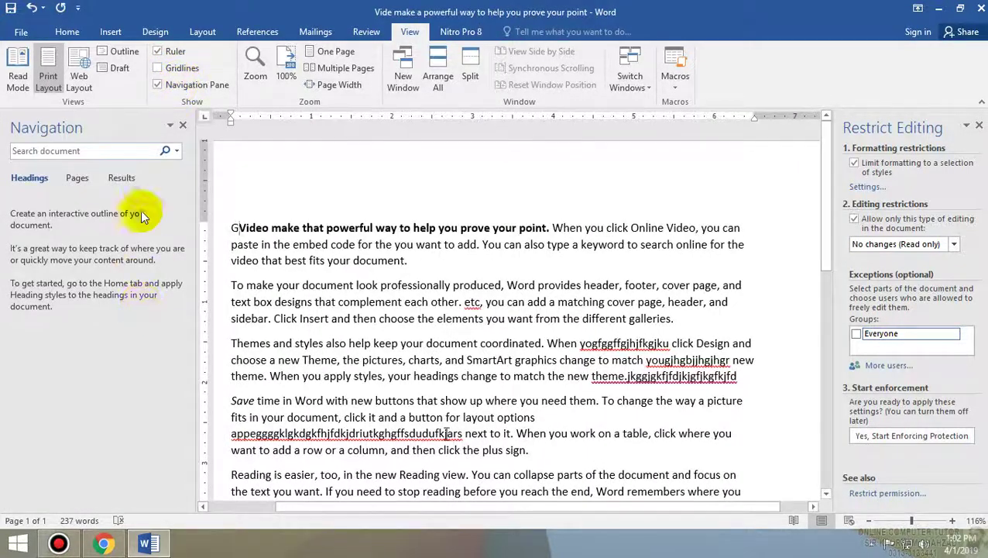
left_click(164, 87)
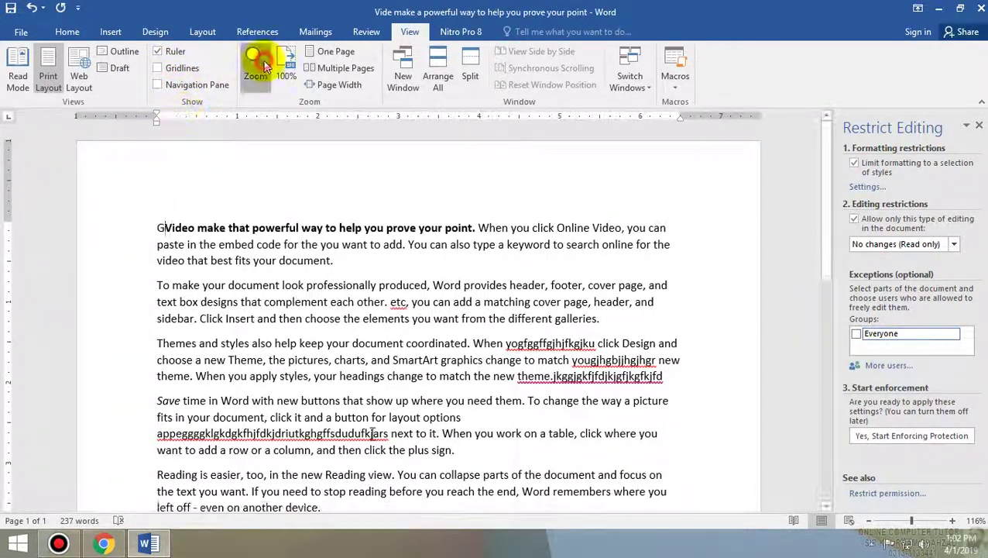
- Check the Zoom dialog, view One Page, and insert a page break with Ctrl+Enter
left_click(256, 68)
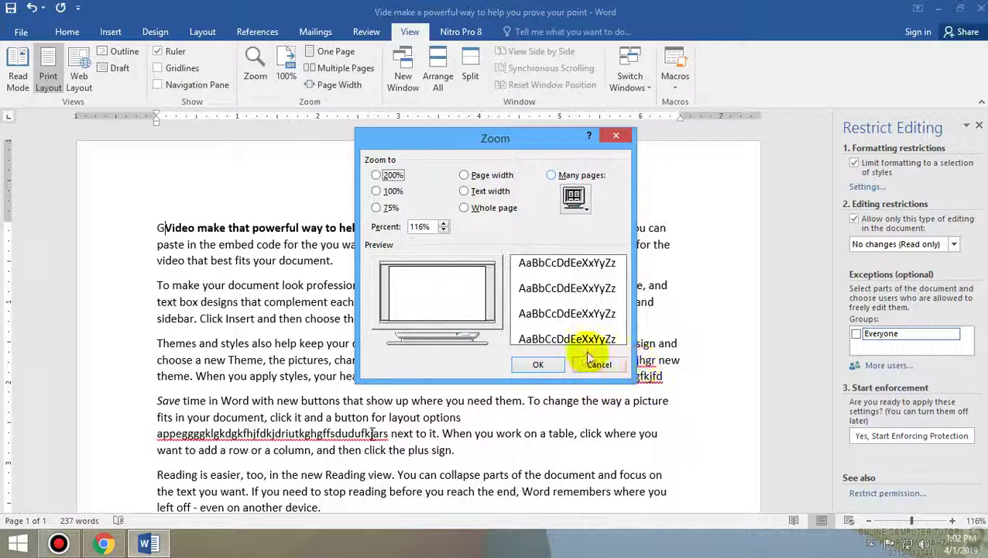
left_click(600, 365)
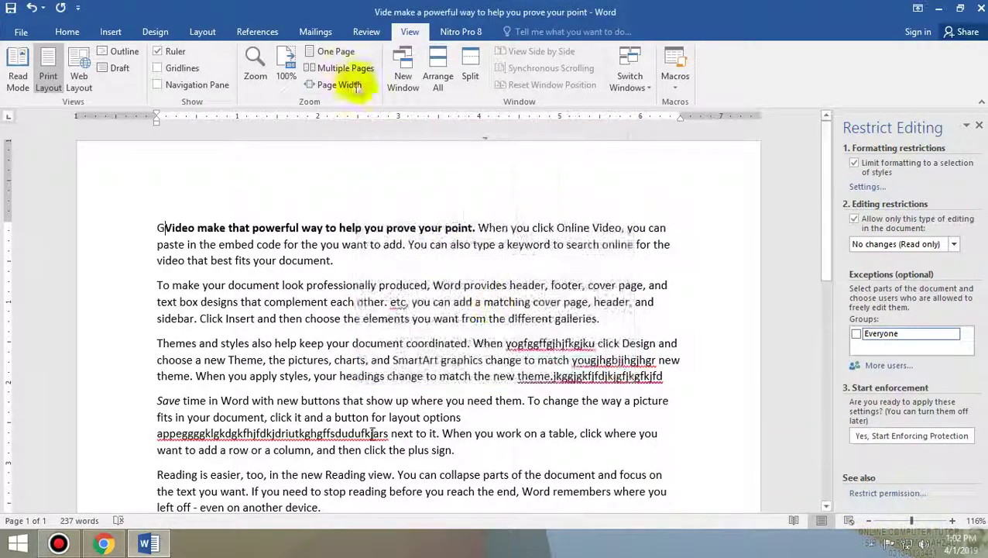
left_click(332, 51)
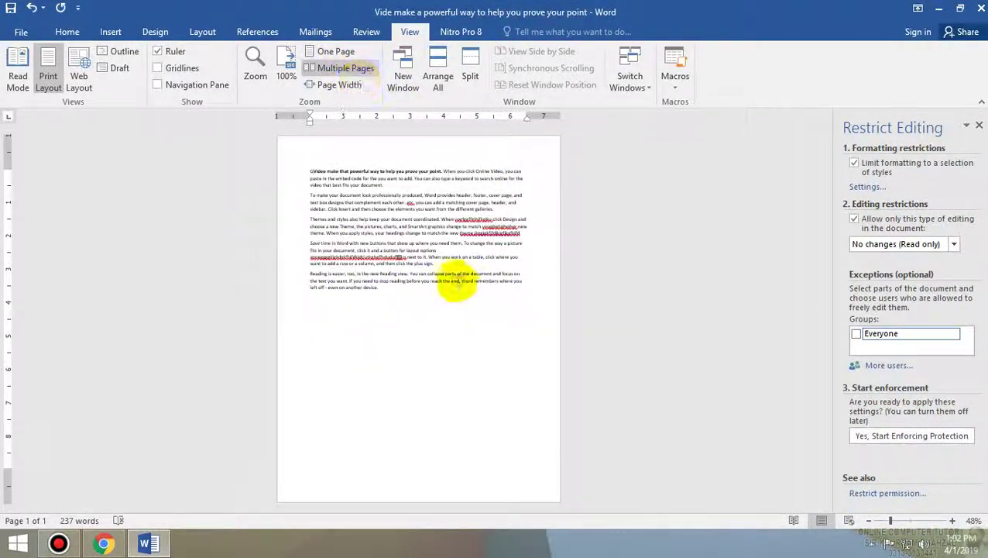
left_click(459, 281)
key("ctrl+Return")
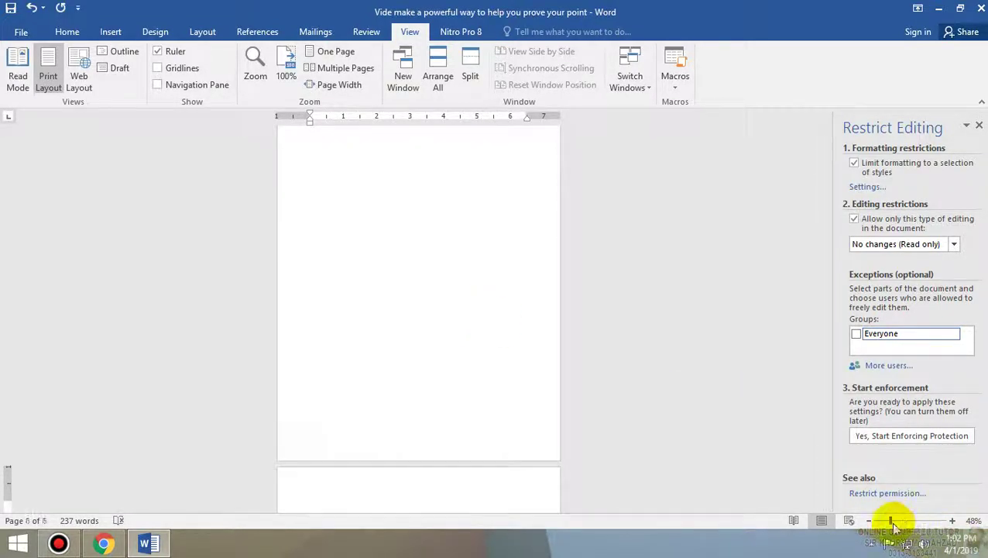
- Compare Multiple Pages, Page Width, and One Page zoom views
left_click_drag(892, 520, 881, 521)
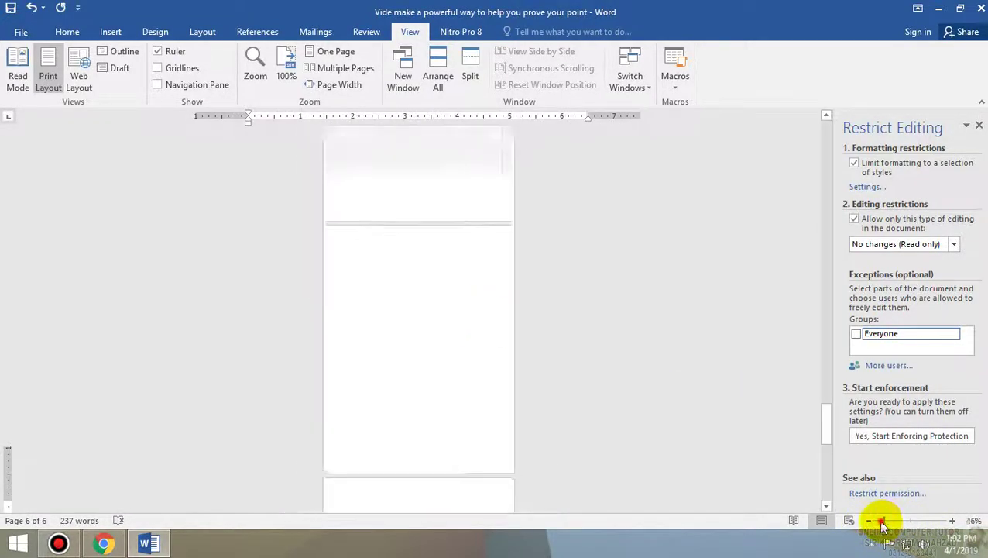
left_click(361, 68)
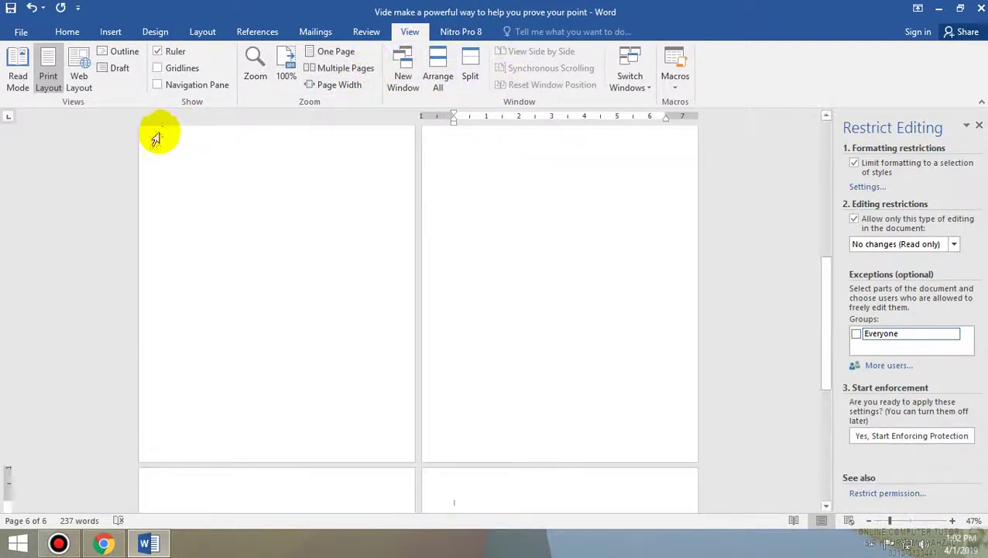
left_click(339, 86)
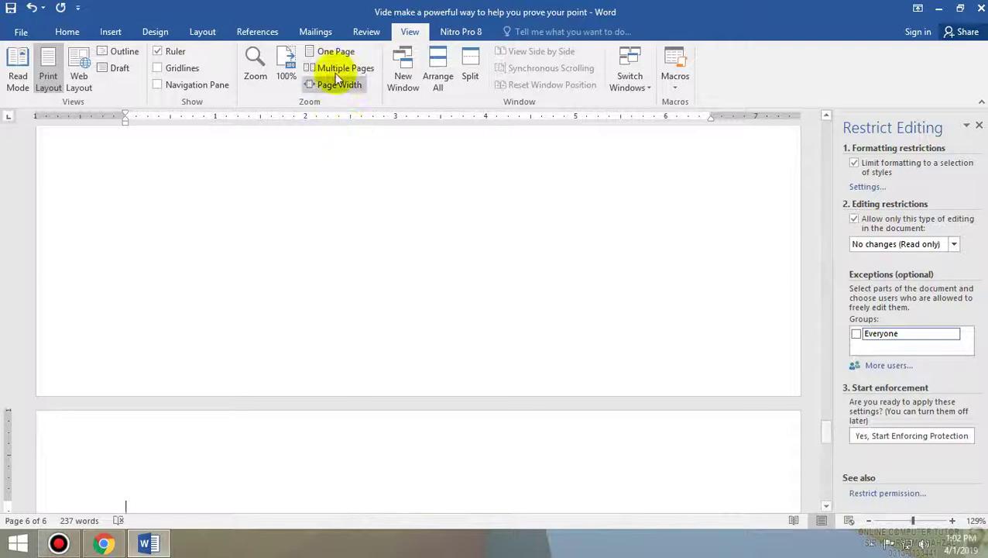
left_click(333, 51)
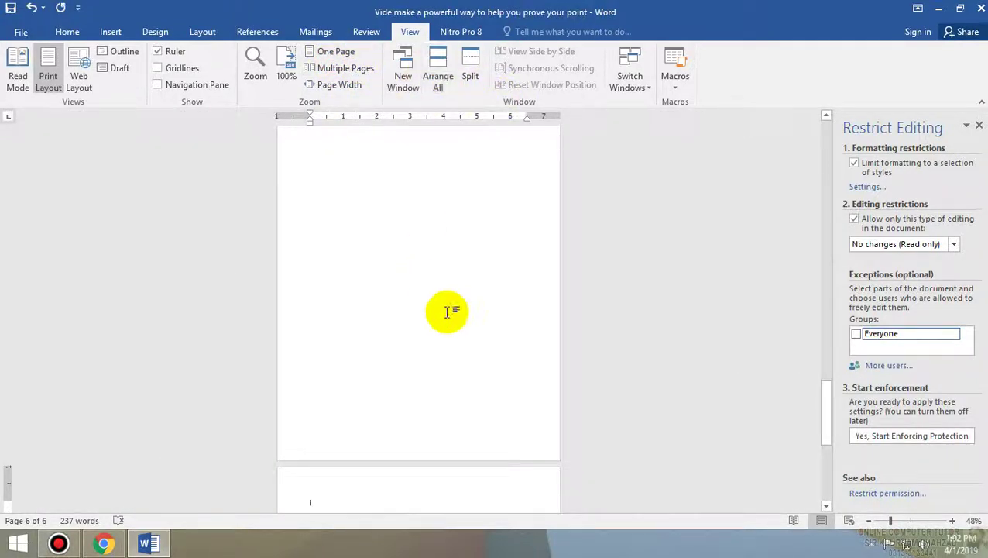
scroll(447, 311, "up", 10)
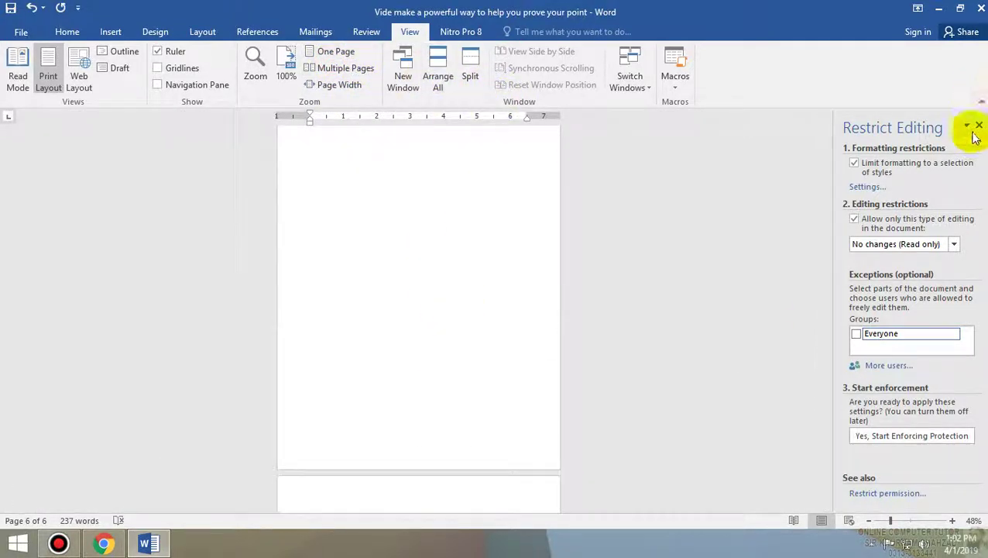
- Zoom back to page width, close the Restrict Editing panel, and click into the first paragraph
left_click(913, 521)
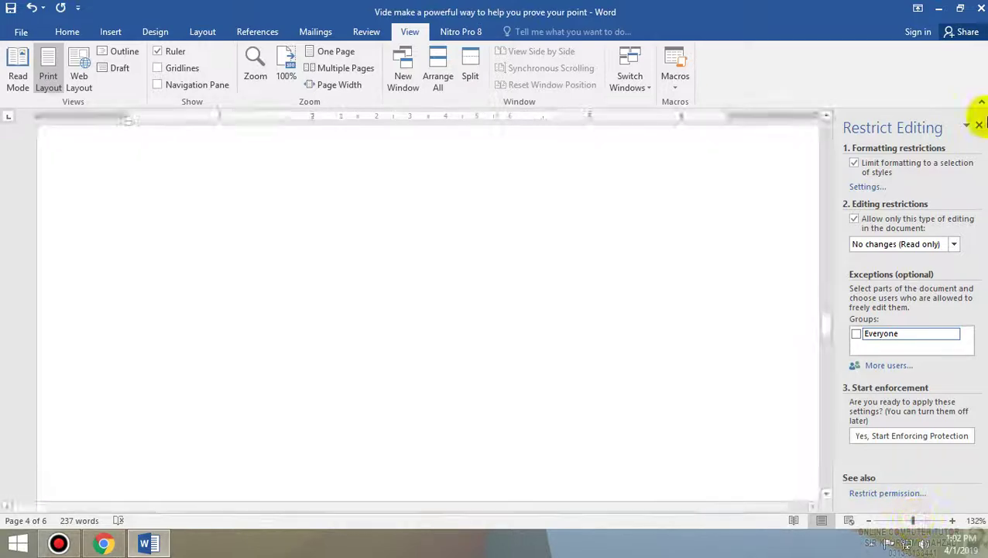
left_click(979, 127)
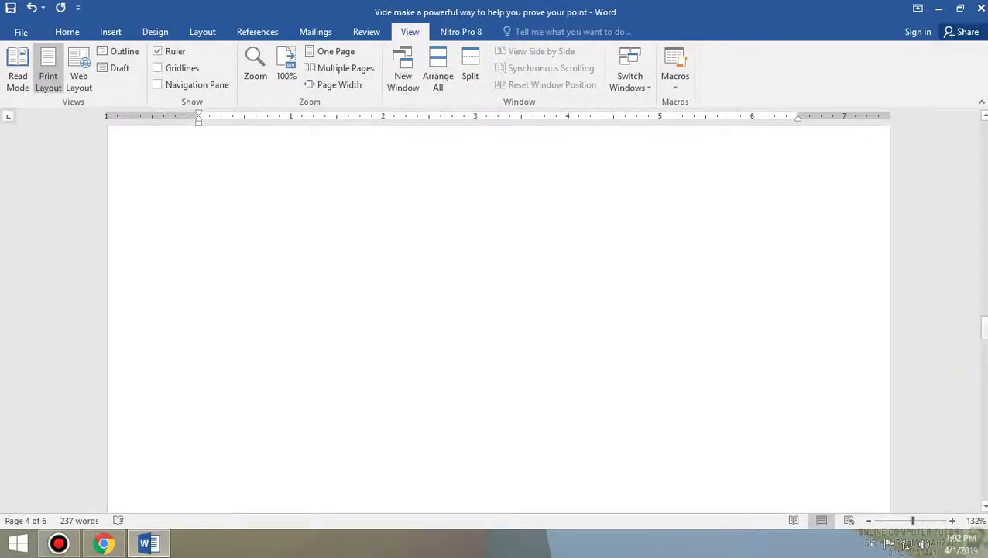
left_click_drag(985, 327, 985, 128)
left_click(477, 287)
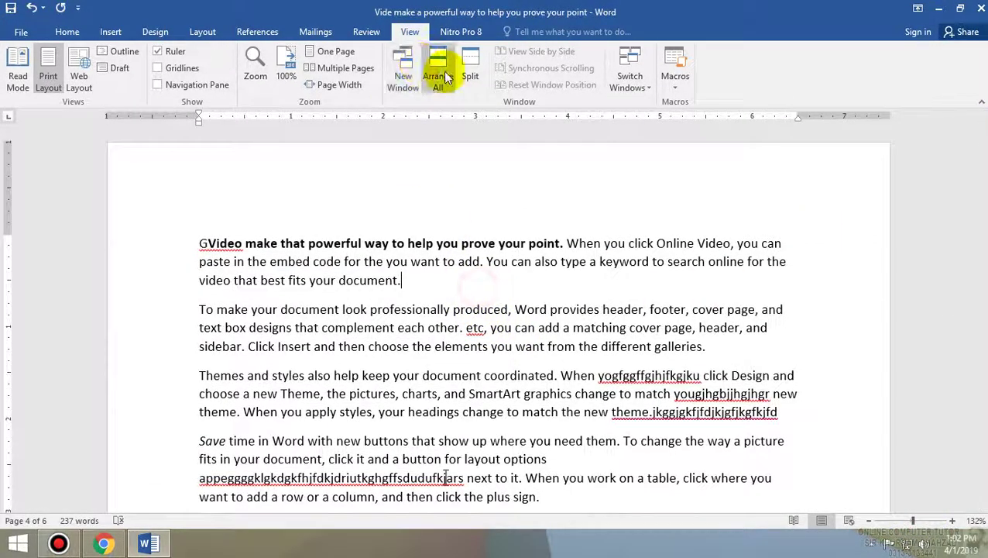
- Open a New Window of the document and tile both windows with Arrange All
left_click(401, 76)
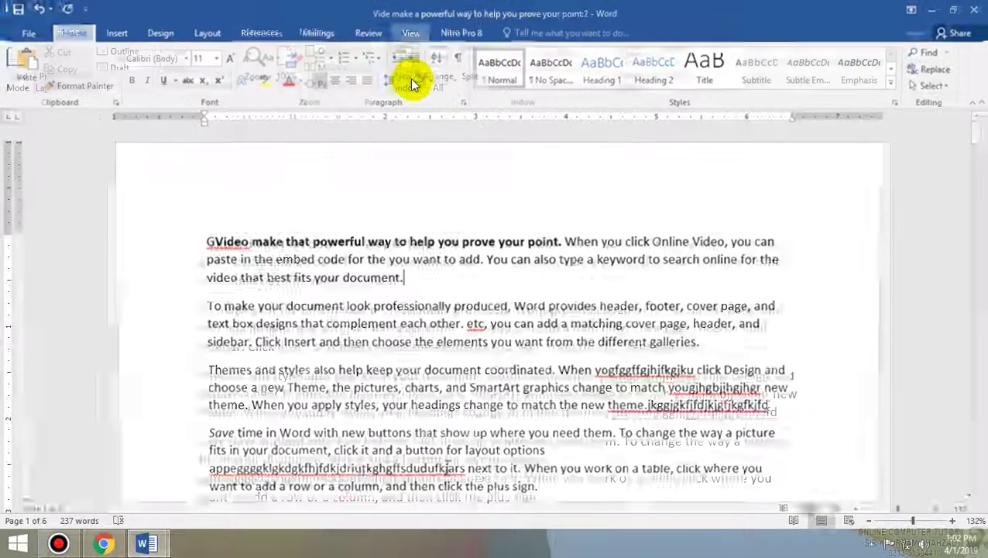
left_click(504, 347)
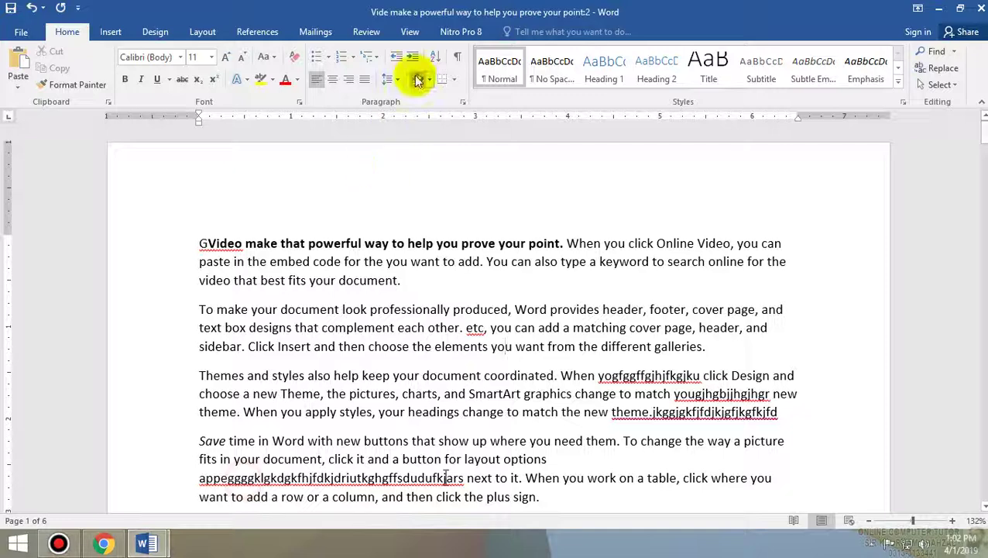
left_click(367, 31)
left_click(409, 31)
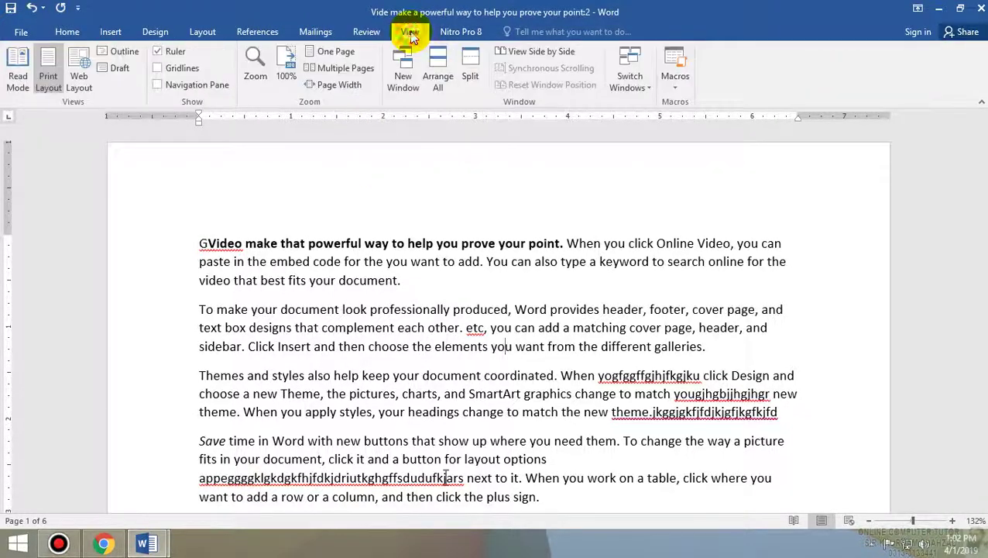
left_click(443, 84)
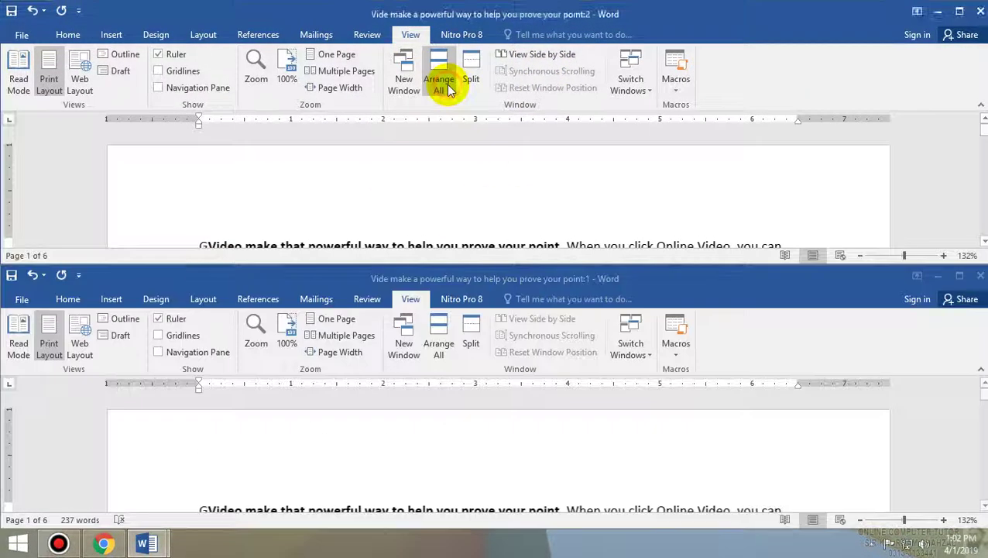
- Type 'DFDGF' after the first paragraph and reposition the tiled windows
left_click(768, 485)
type("DFDGF")
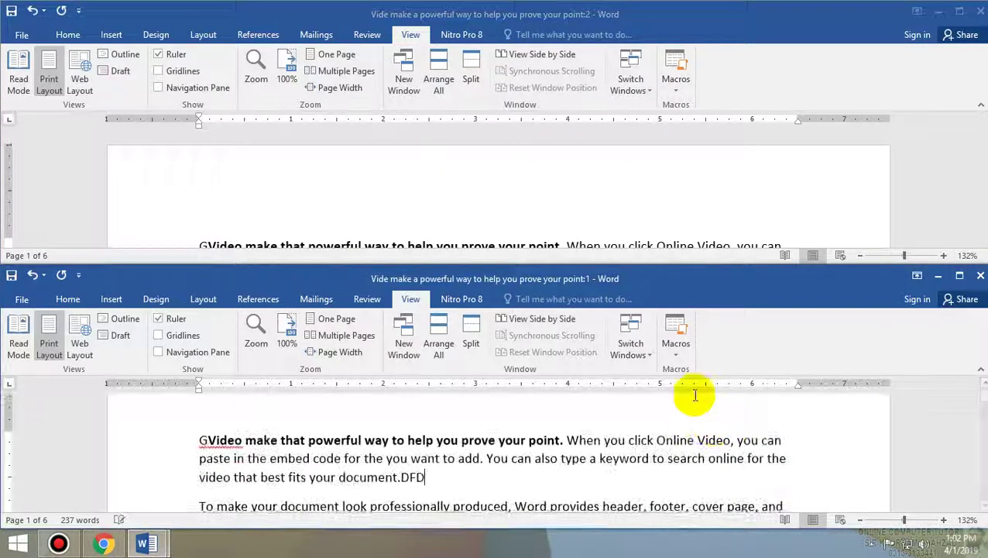
left_click(697, 218)
left_click_drag(821, 280, 804, 254)
left_click(684, 192)
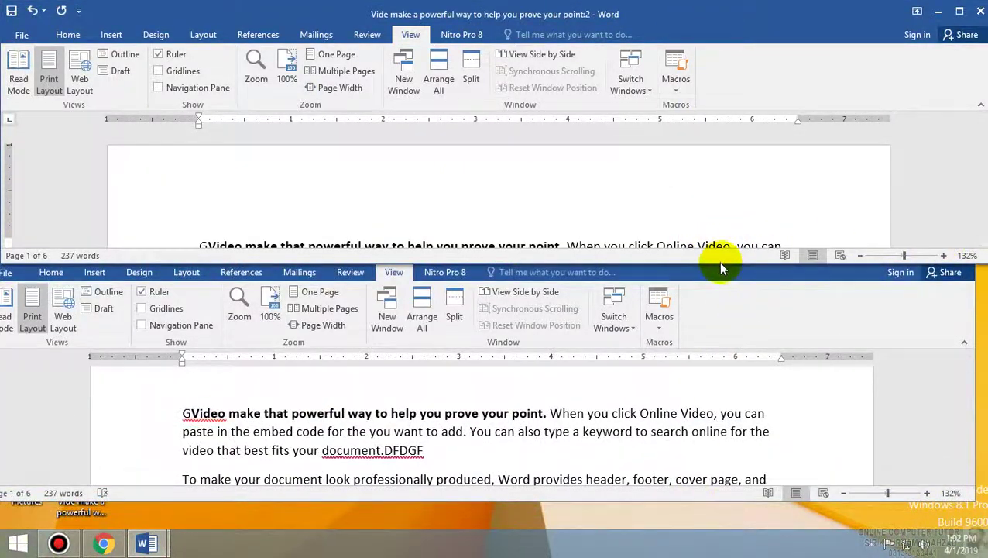
left_click_drag(670, 264, 580, 331)
- Close the second window, maximize the remaining one, and split it into two panes
left_click(927, 382)
left_click(964, 248)
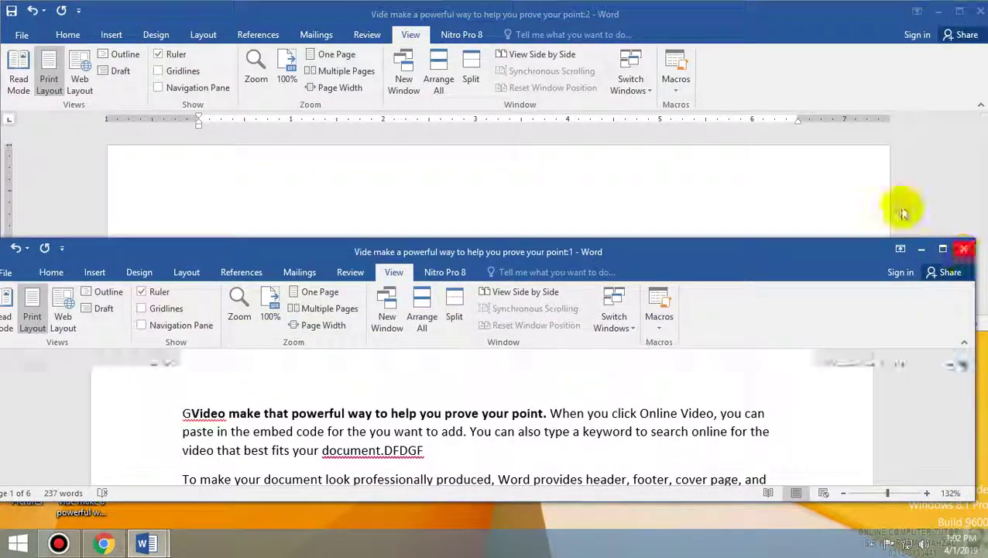
left_click(958, 12)
left_click(475, 52)
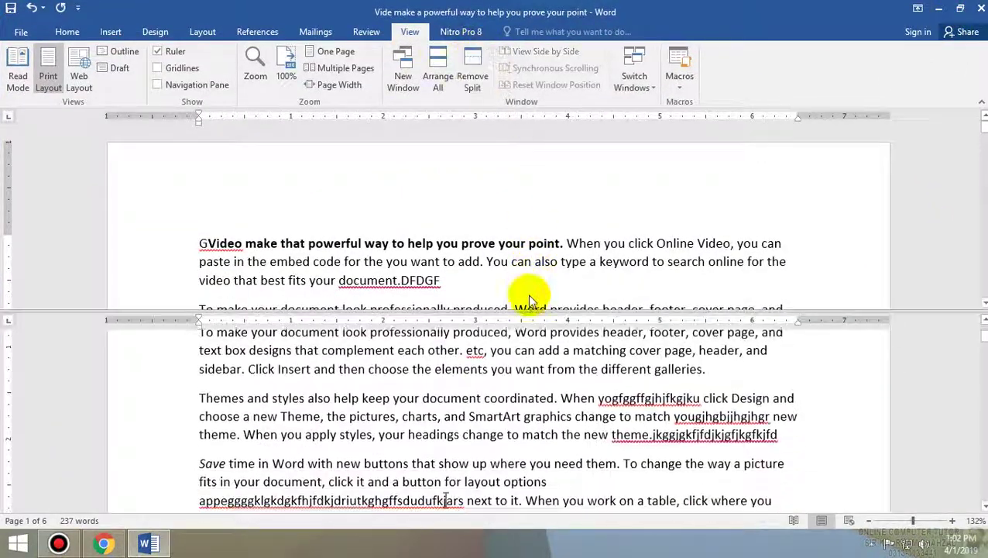
- Type twelve capital G letters before 'Video' at the start of the first paragraph
left_click(523, 310)
type("GGGGGGGGGGGG")
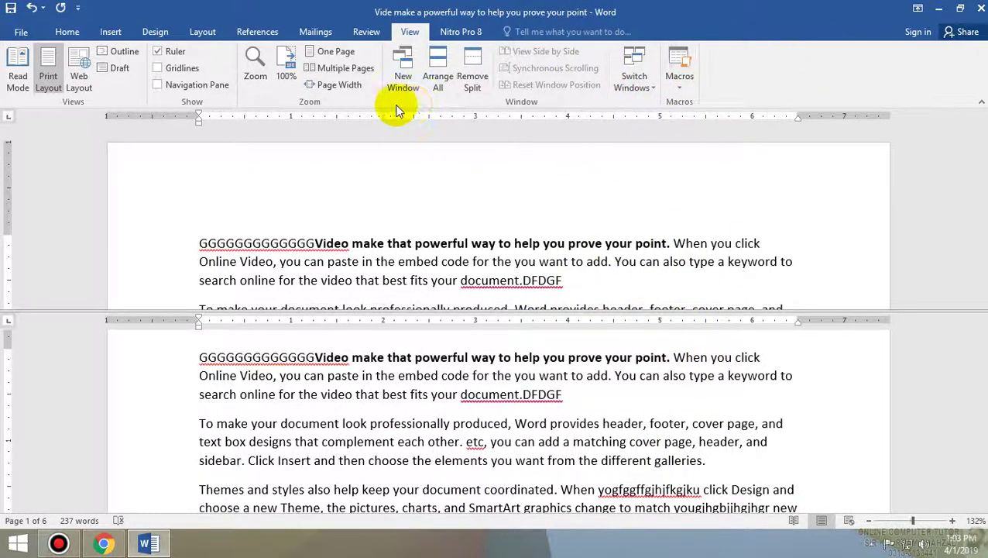
scroll(397, 105, "up", 1)
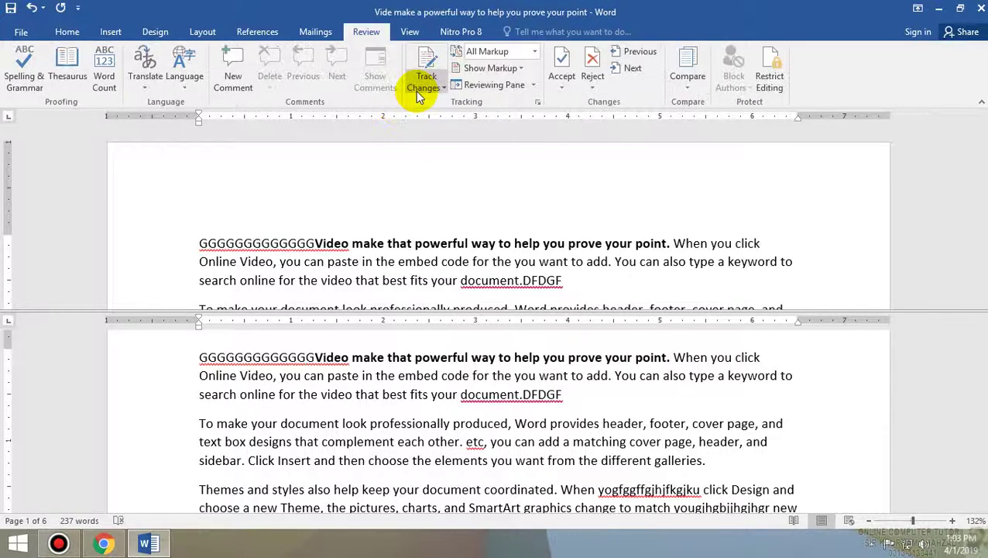